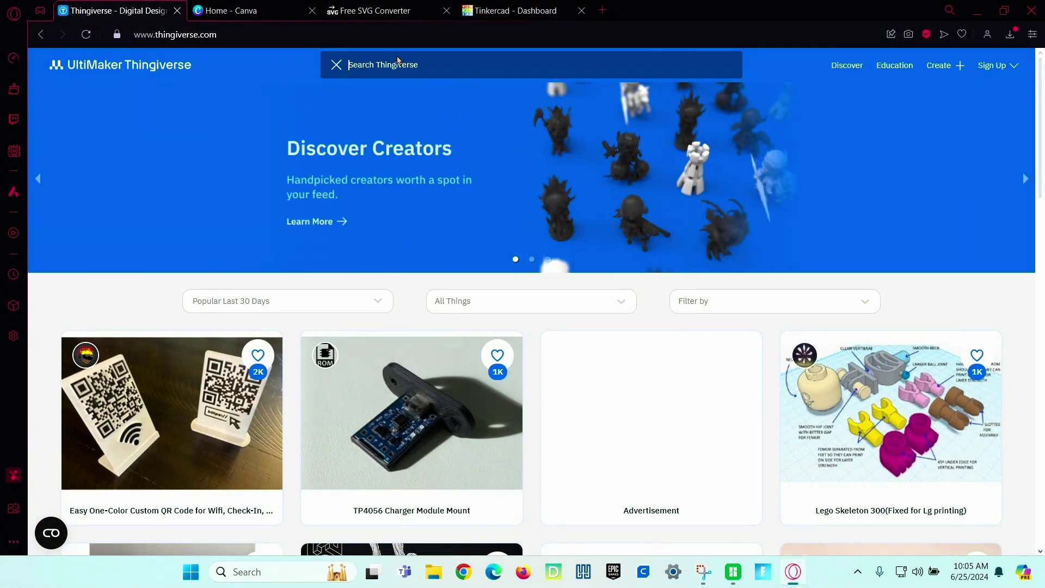
Search Thingiverse for 'stanley name' and download Stanley_Cup_Name_Plate.stl from the Stanley Cup Name Plate design.
type("stanley name")
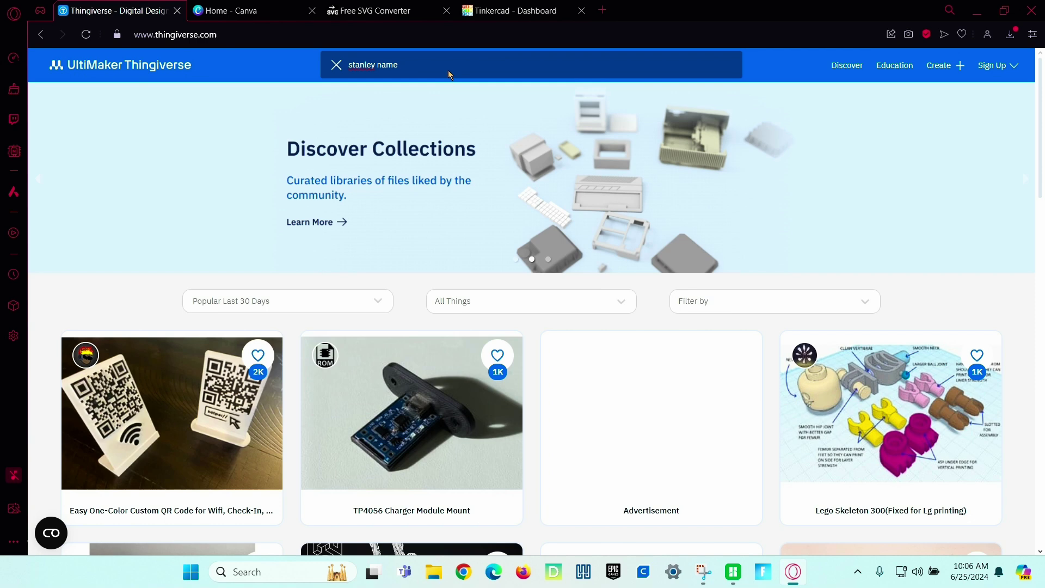
key("Return")
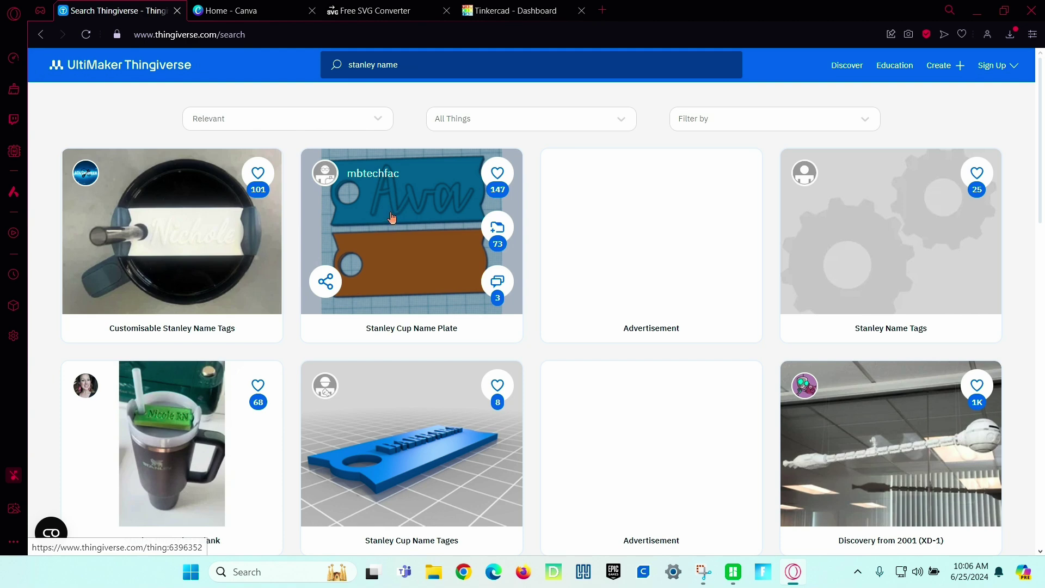
left_click(408, 214)
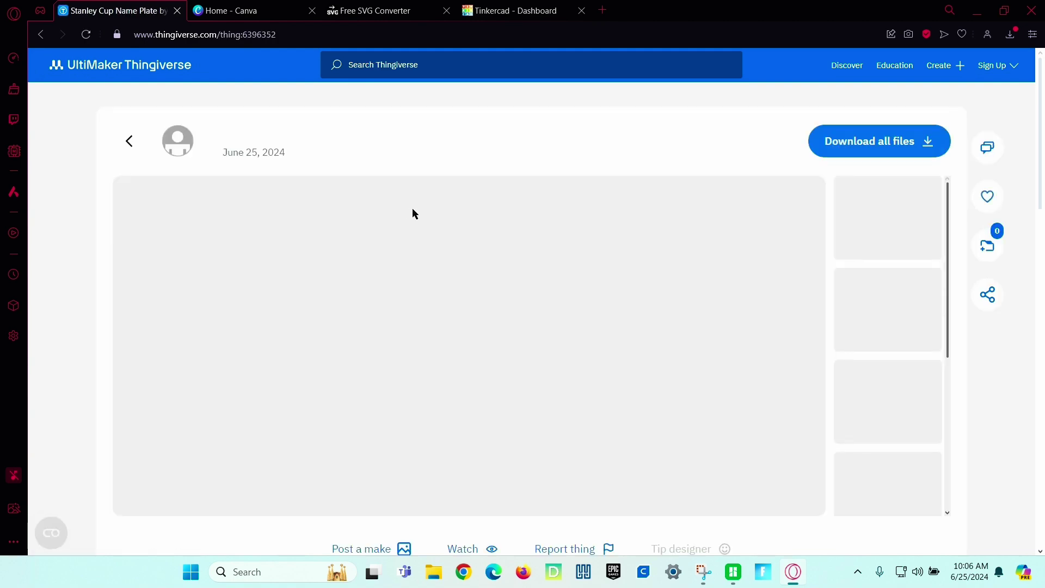
scroll(440, 317, "down", 4)
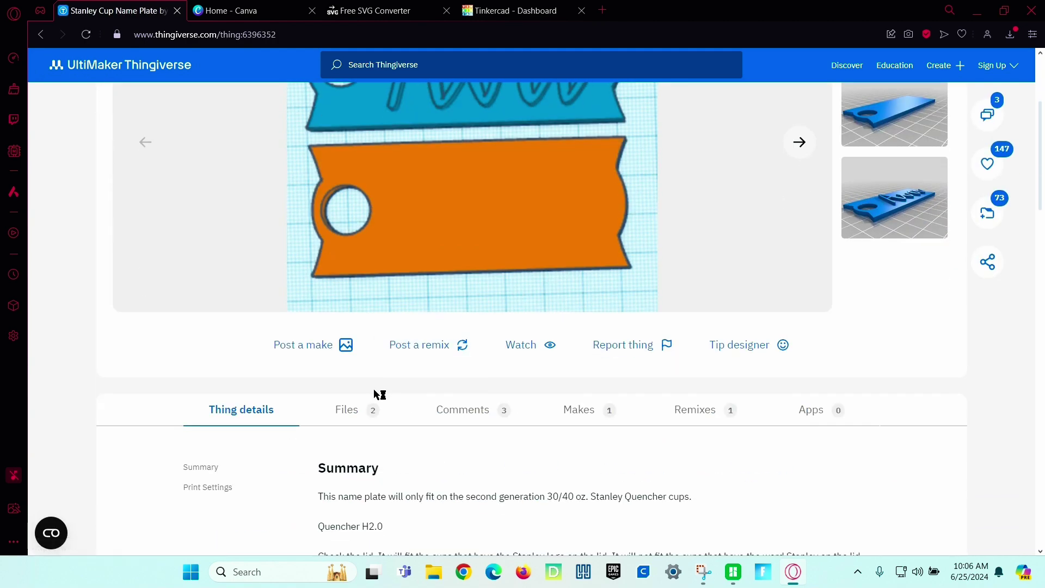
left_click(356, 410)
scroll(459, 410, "down", 4)
scroll(694, 409, "down", 2)
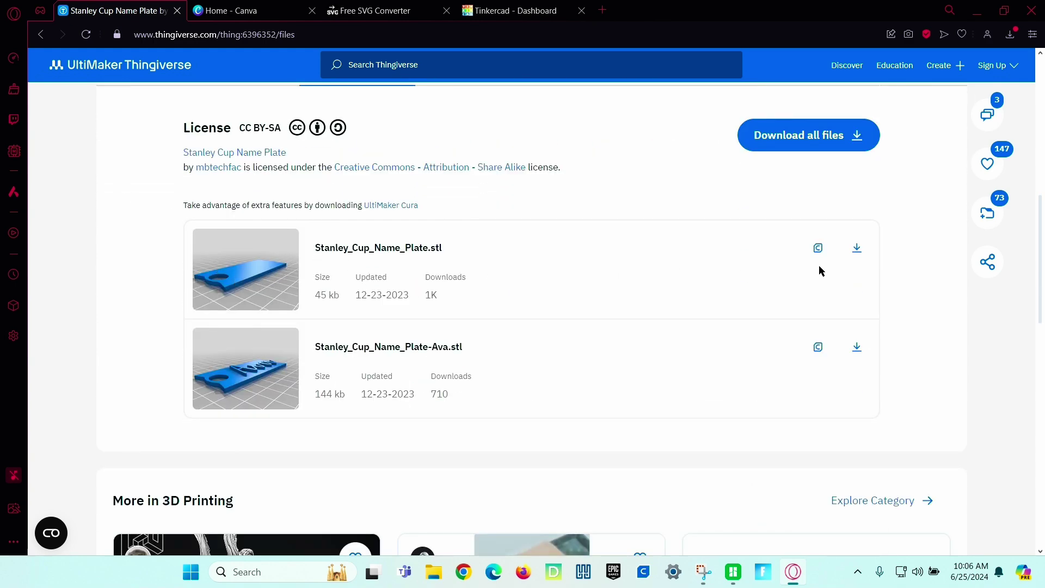
left_click(852, 259)
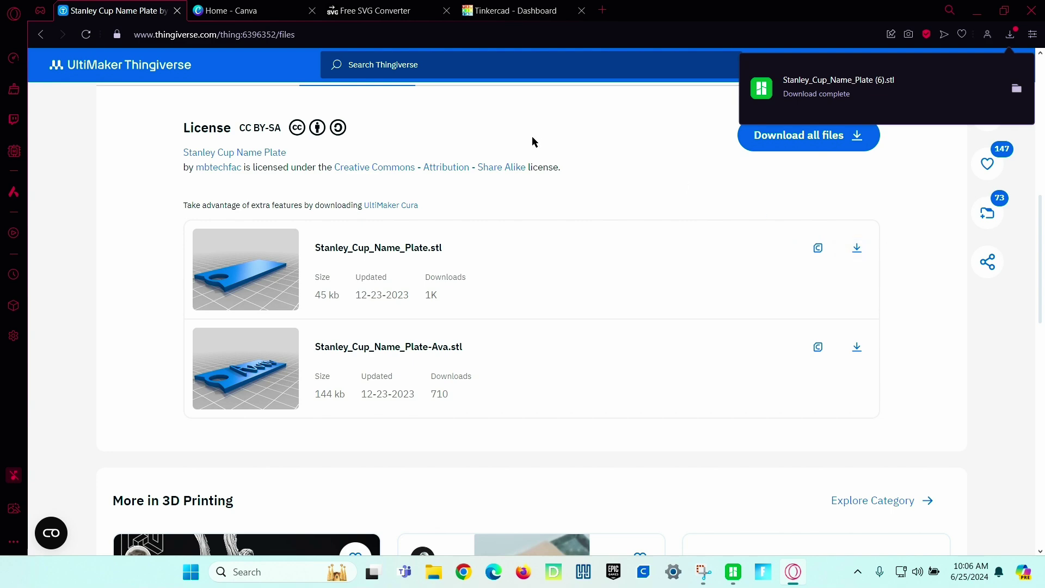
Start a new Tinkercad 3D design and place the ruler at the workplane's lower left.
key("ctrl+Tab")
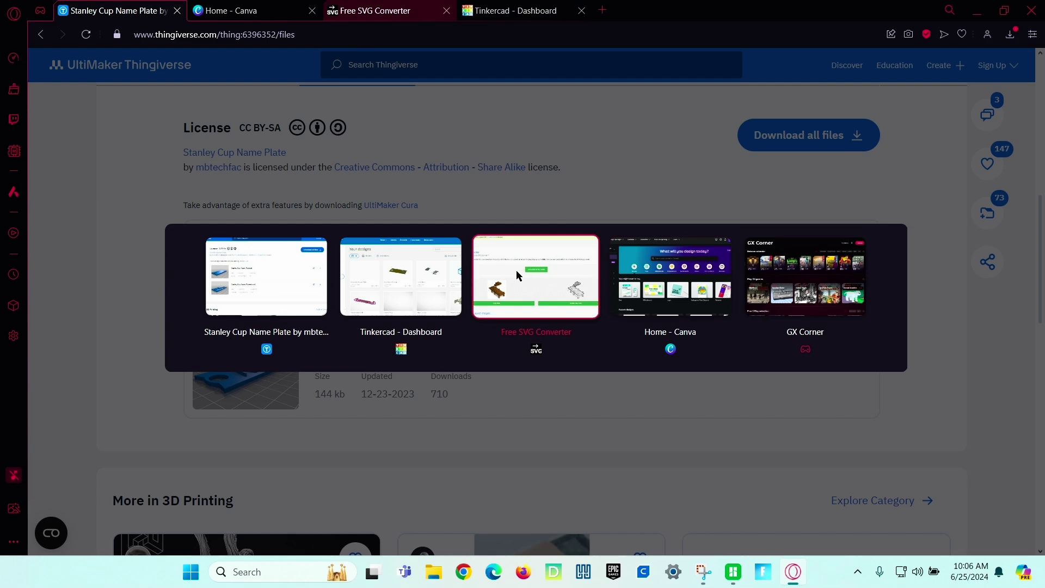
left_click(431, 279)
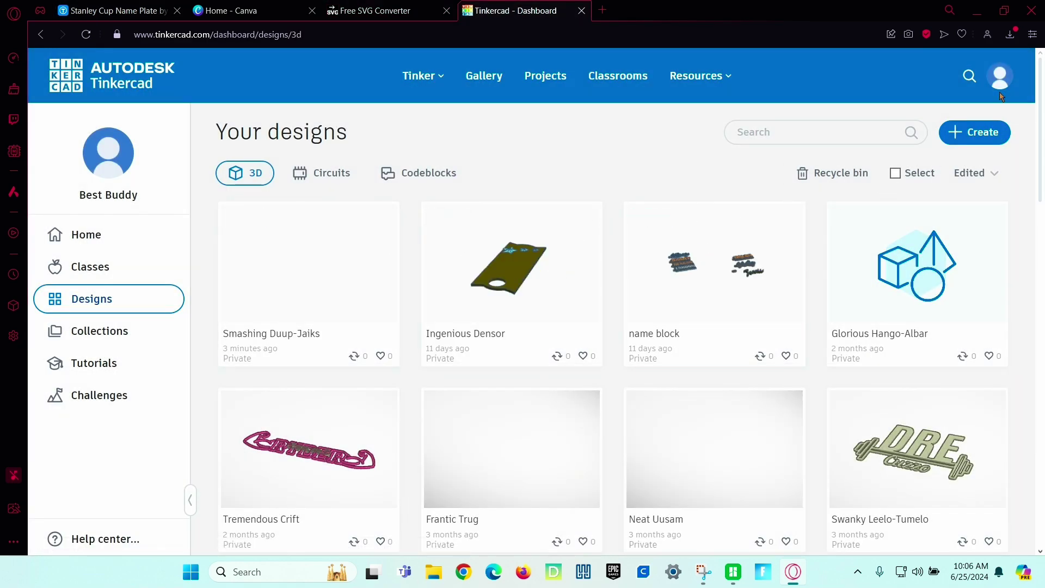
left_click(974, 133)
left_click(940, 169)
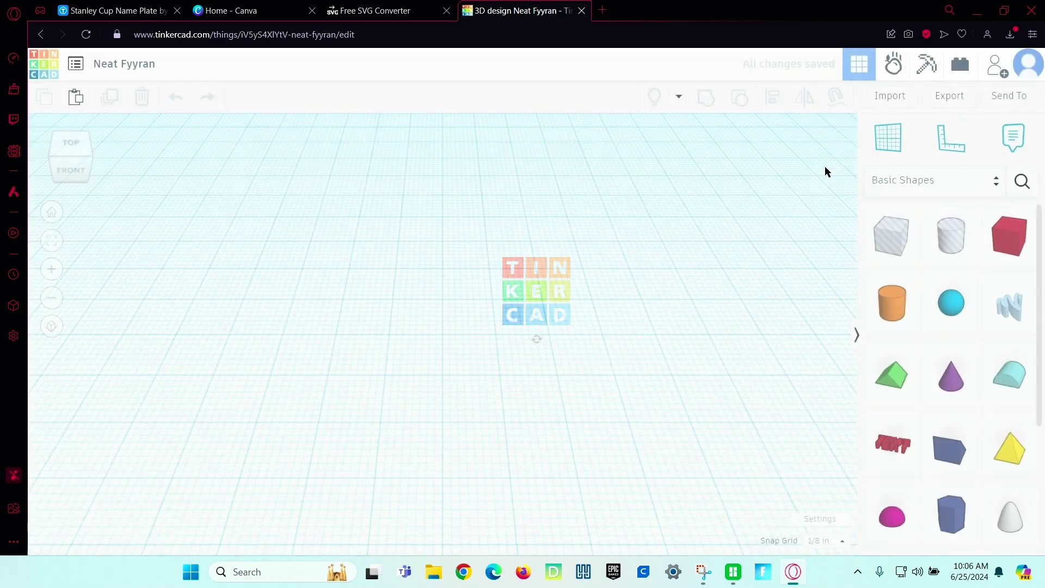
left_click(951, 143)
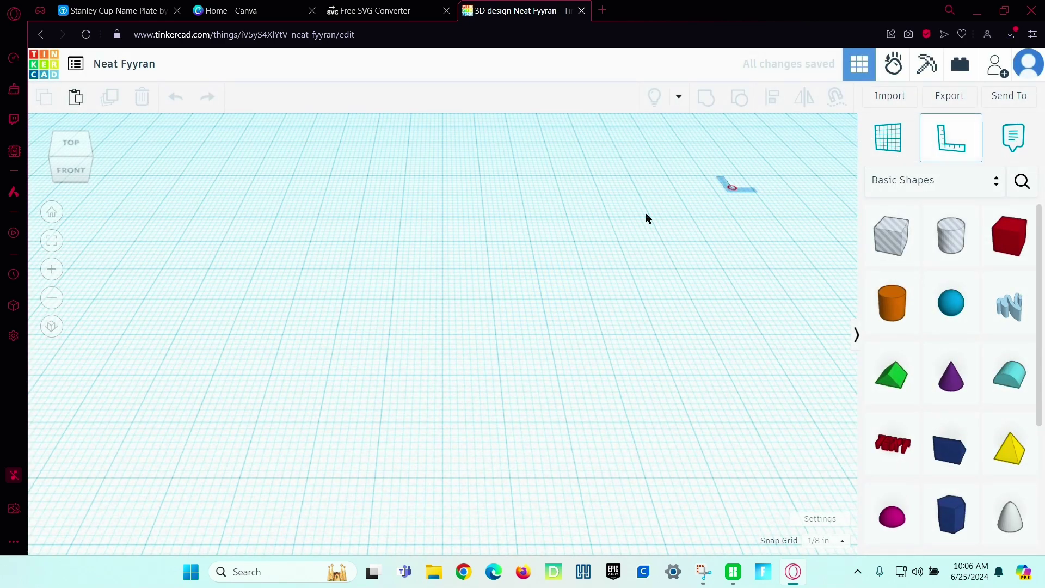
left_click(216, 448)
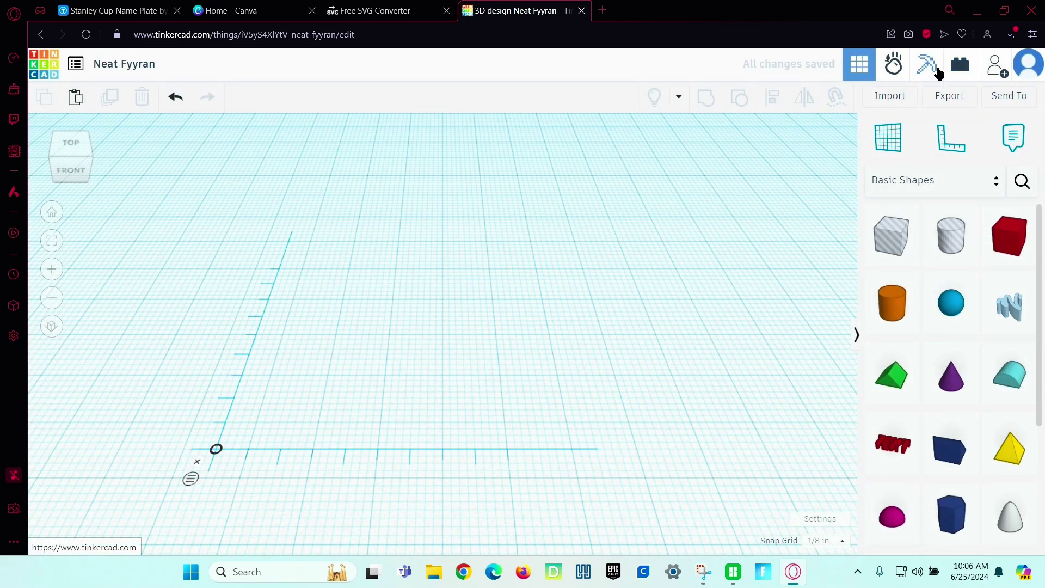
Import Stanley_Cup_Name_Plate (6).stl onto the workplane at 100% scale.
left_click(887, 99)
left_click(566, 301)
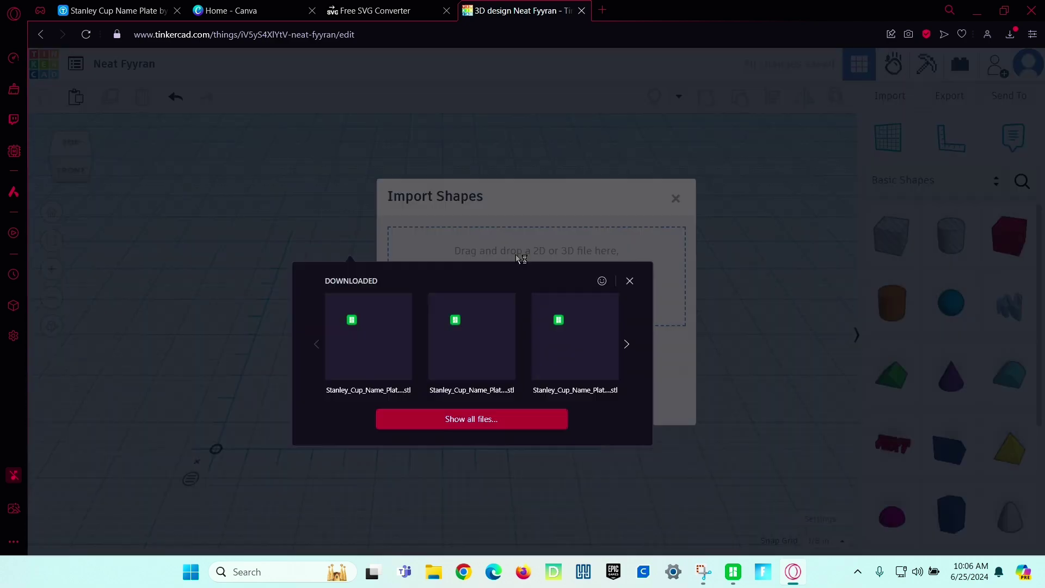
left_click(373, 314)
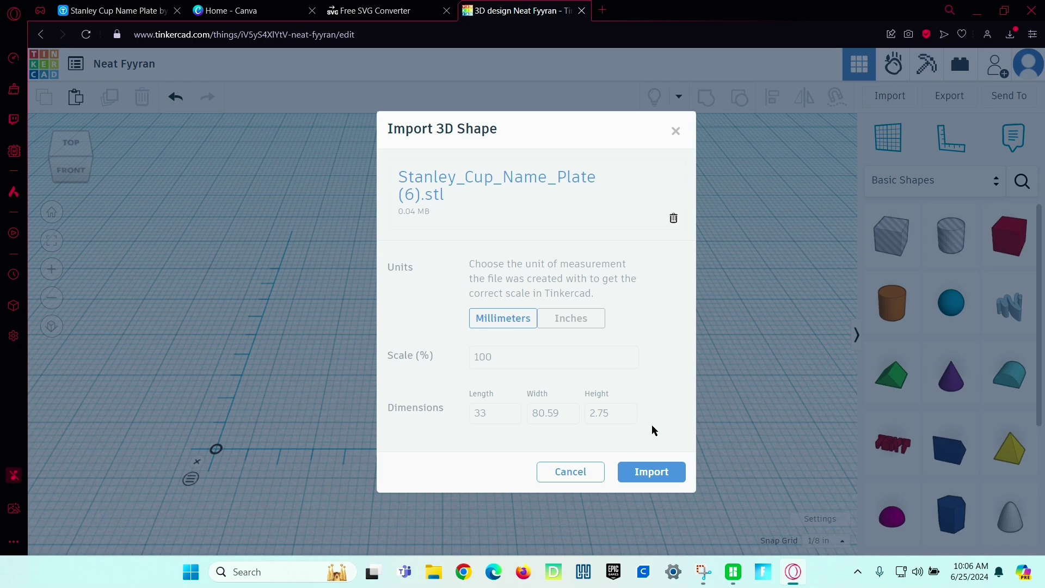
left_click(664, 474)
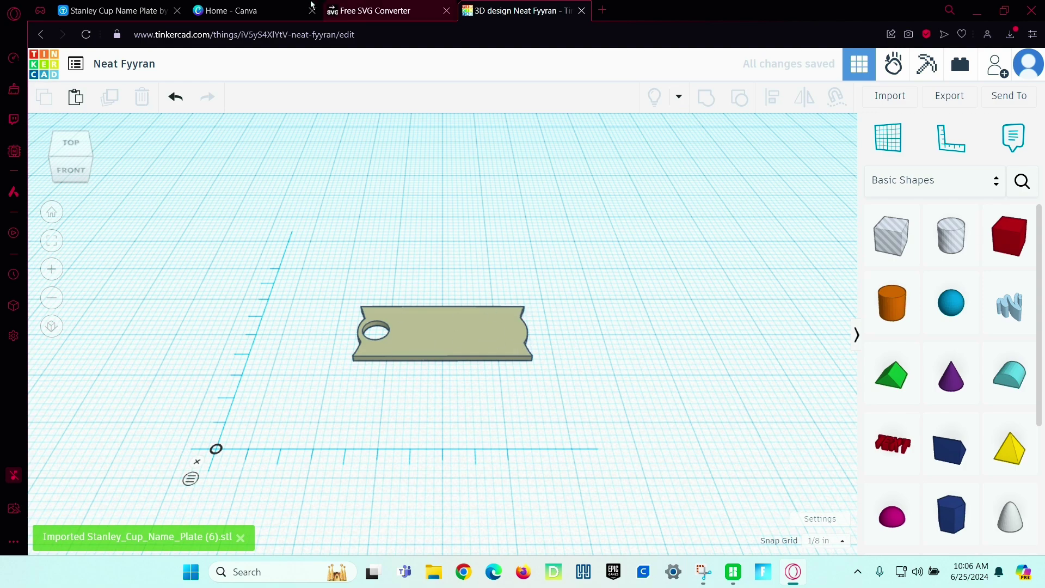
Create a new 500×500 px Logo design from the Canva home page.
left_click(215, 7)
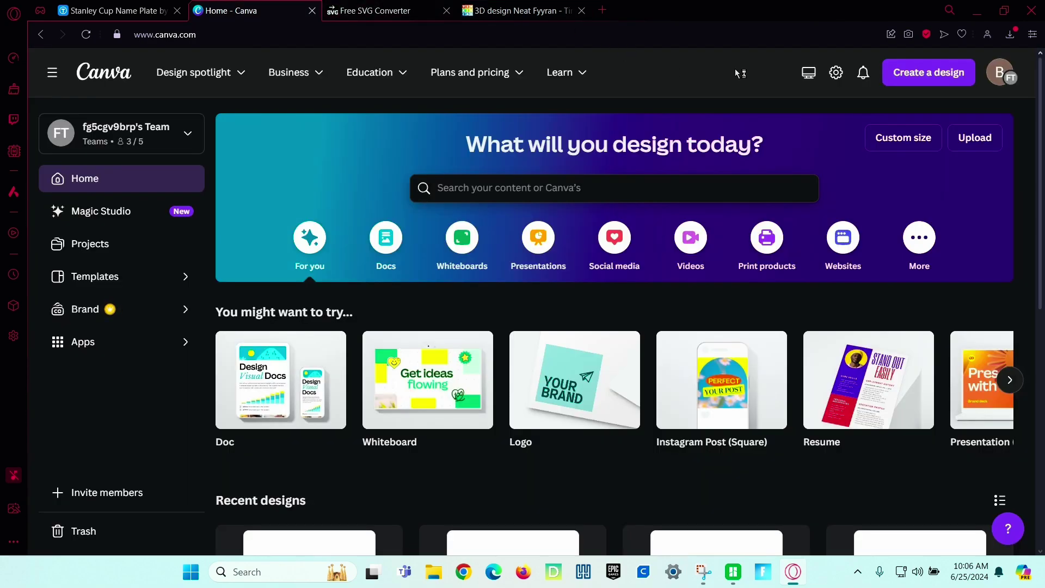
left_click(937, 77)
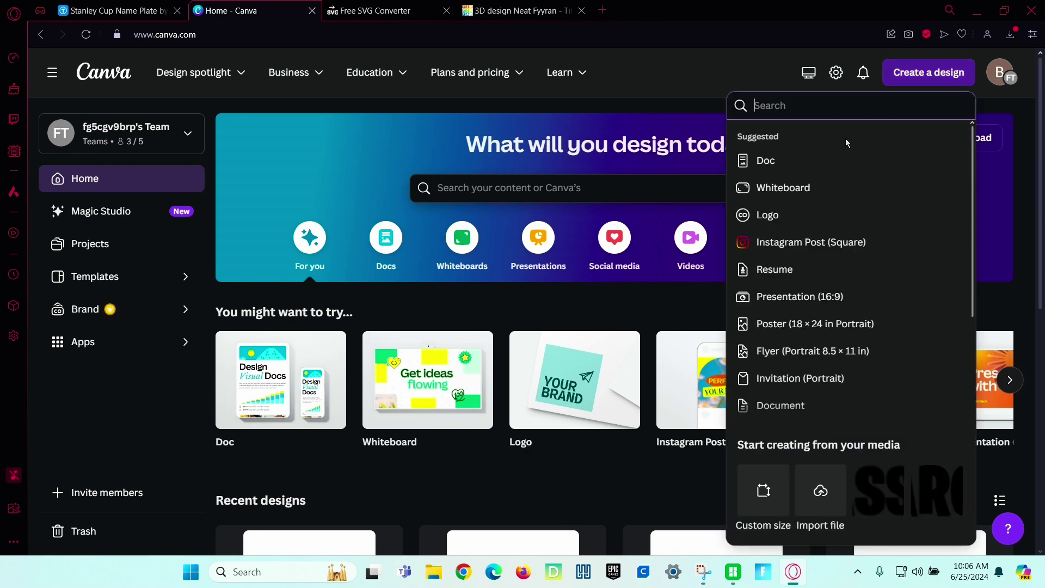
type("logo")
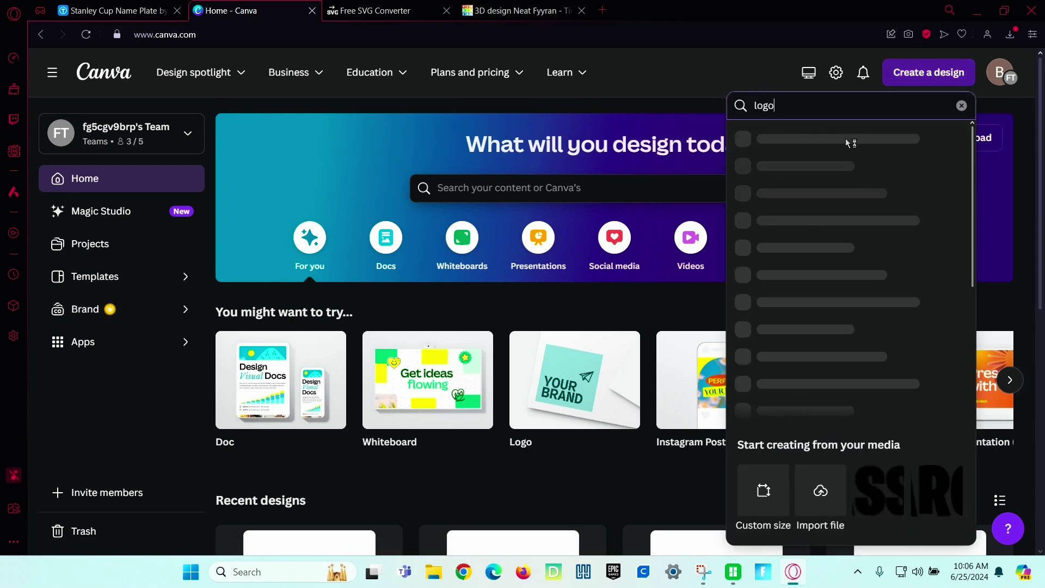
left_click(844, 138)
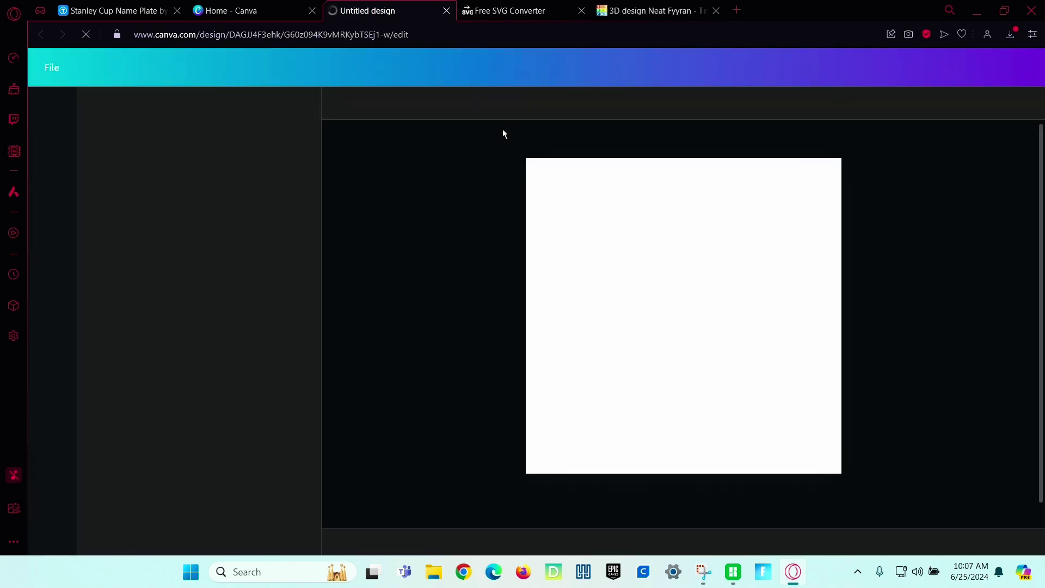
Add a text box reading 'Caroline', enlarge it and reposition it on the page.
left_click(53, 210)
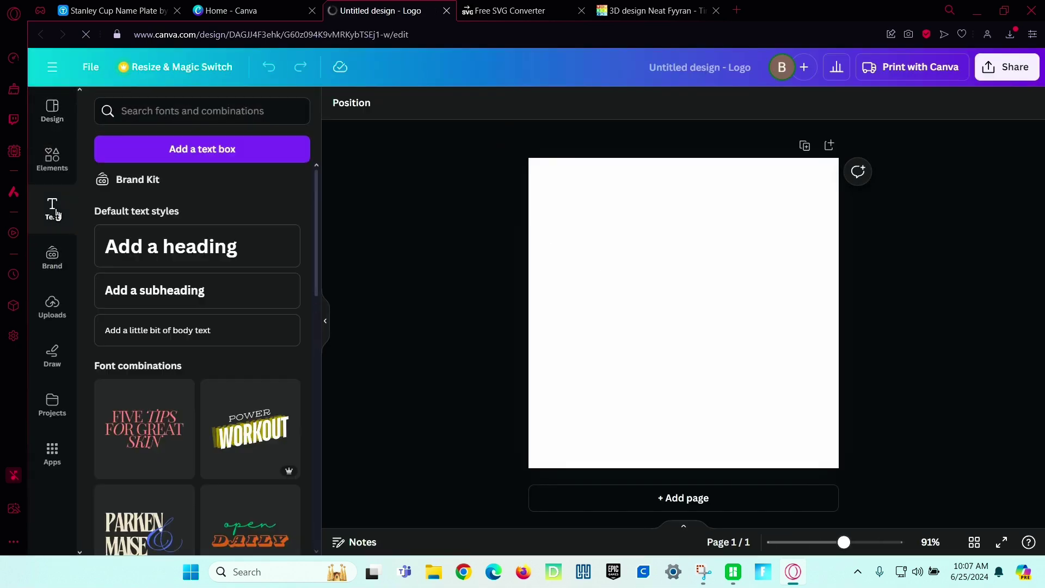
left_click(202, 148)
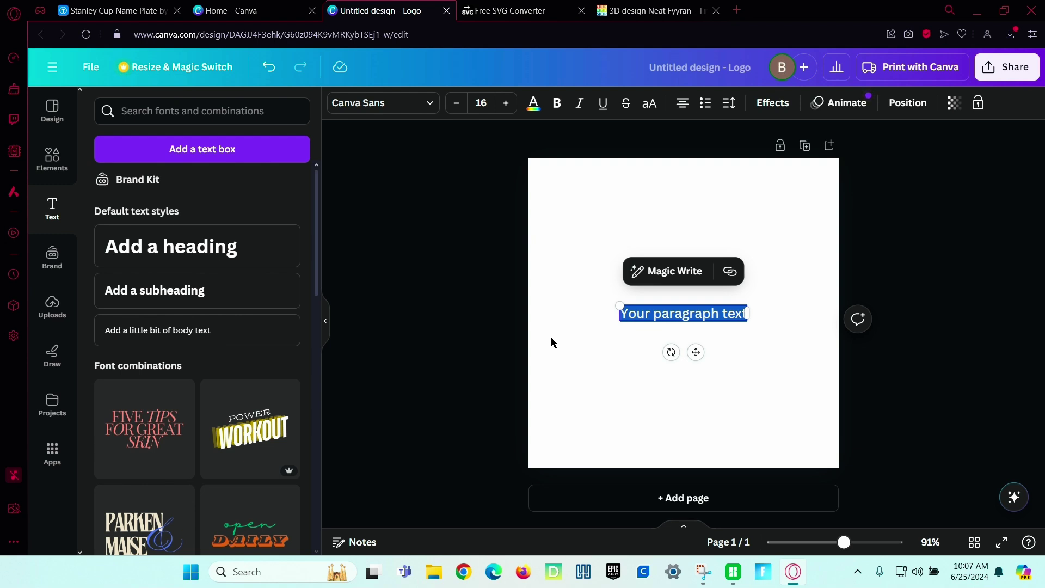
type("Ca")
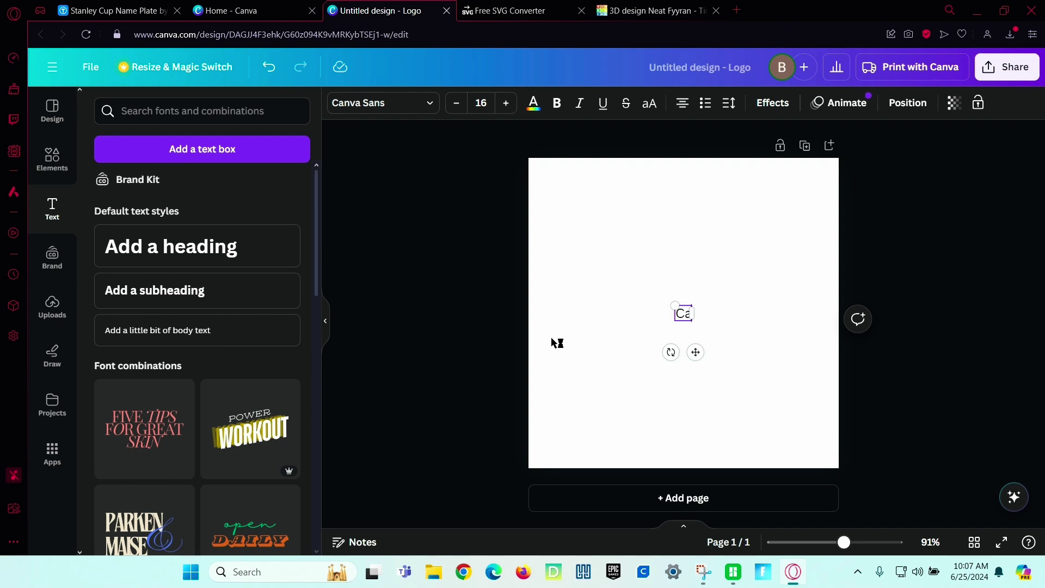
type("rdline")
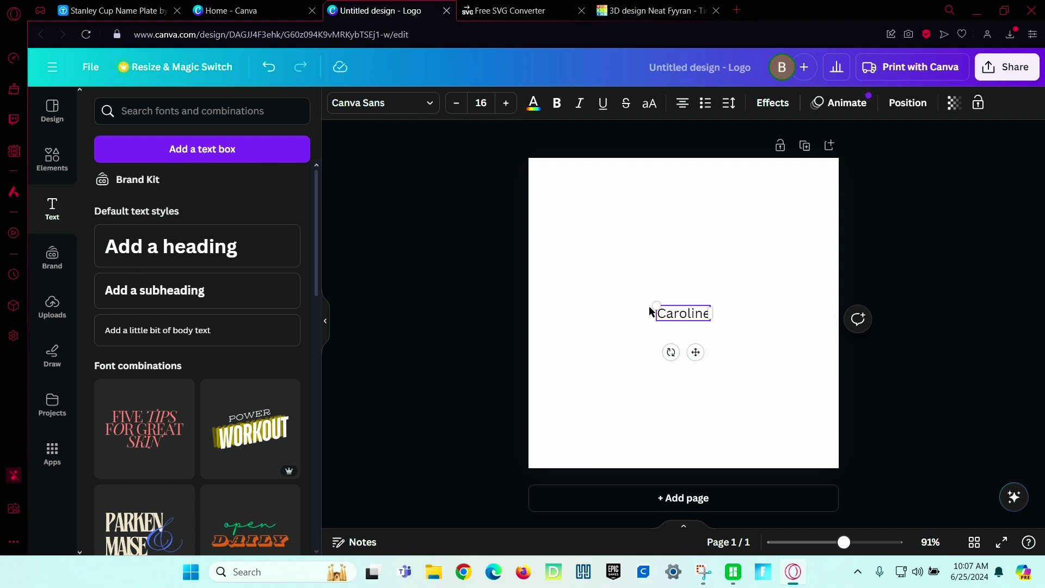
double_click(658, 309)
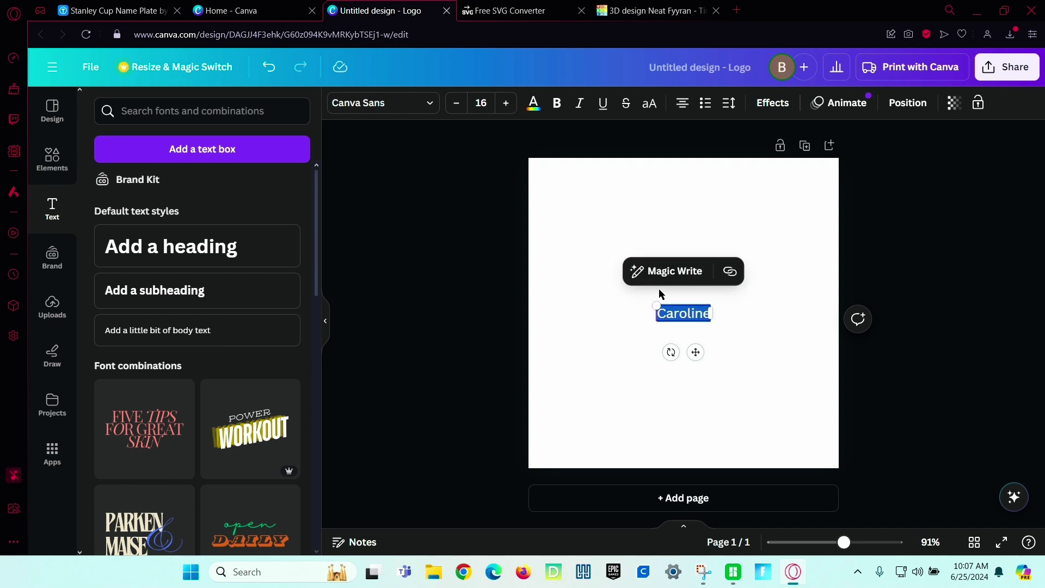
left_click_drag(634, 298, 533, 275)
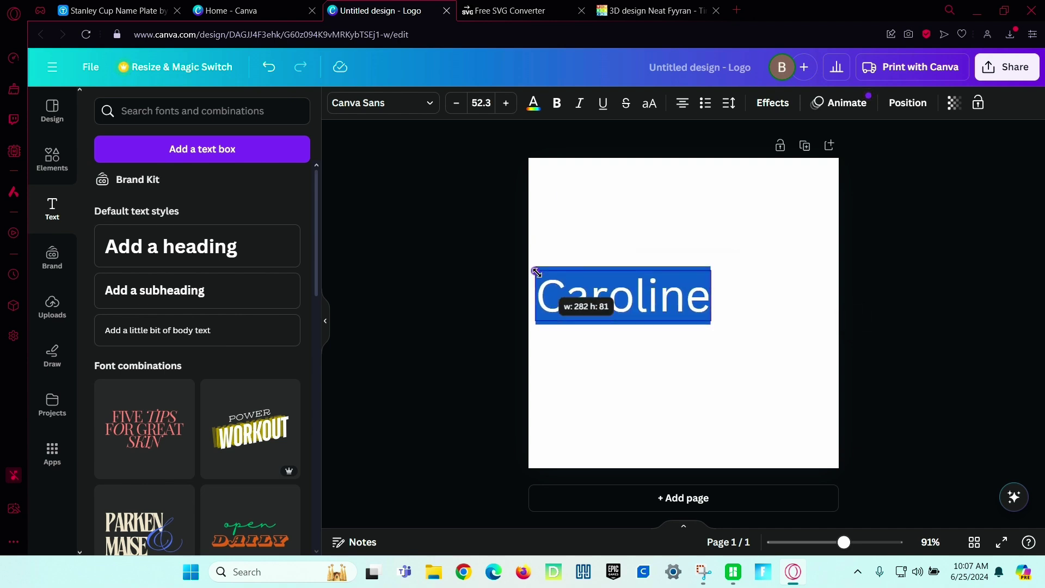
left_click(464, 305)
left_click(581, 305)
left_click_drag(581, 306, 550, 256)
Widen Caroline across the page and set it in the Lucky Bones font.
left_click_drag(618, 298, 616, 295)
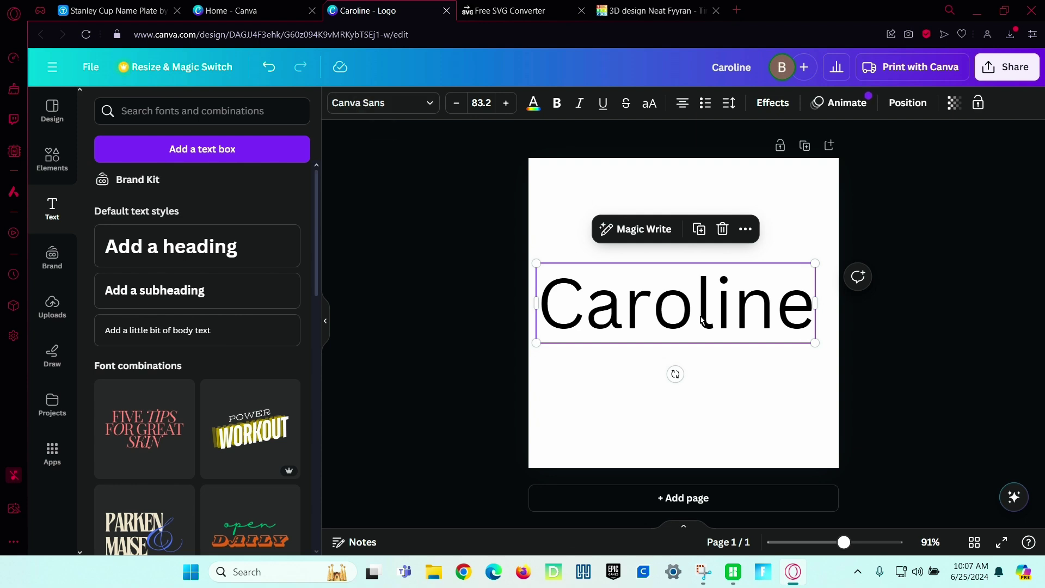
left_click(346, 101)
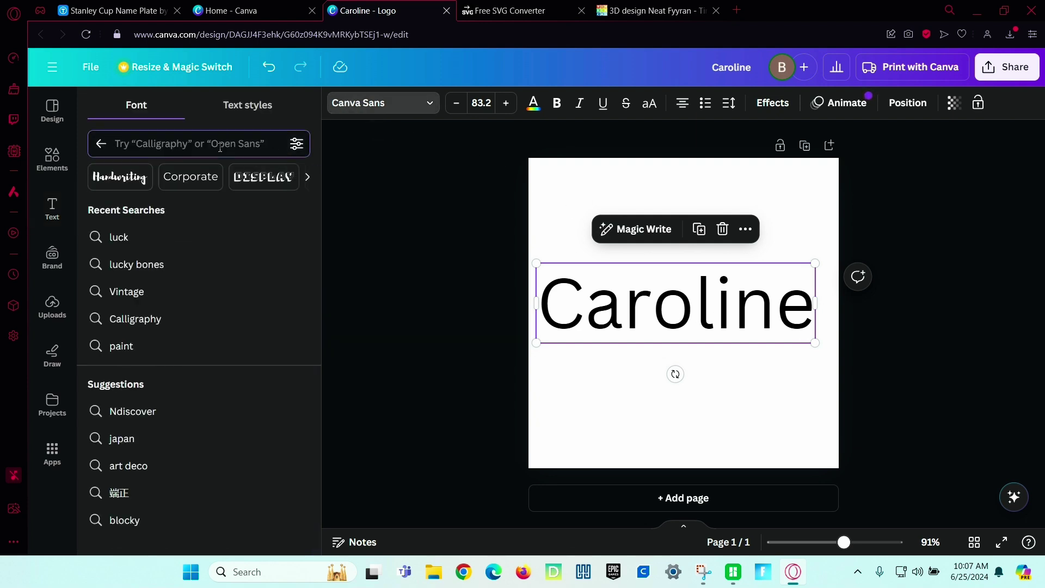
type("lu")
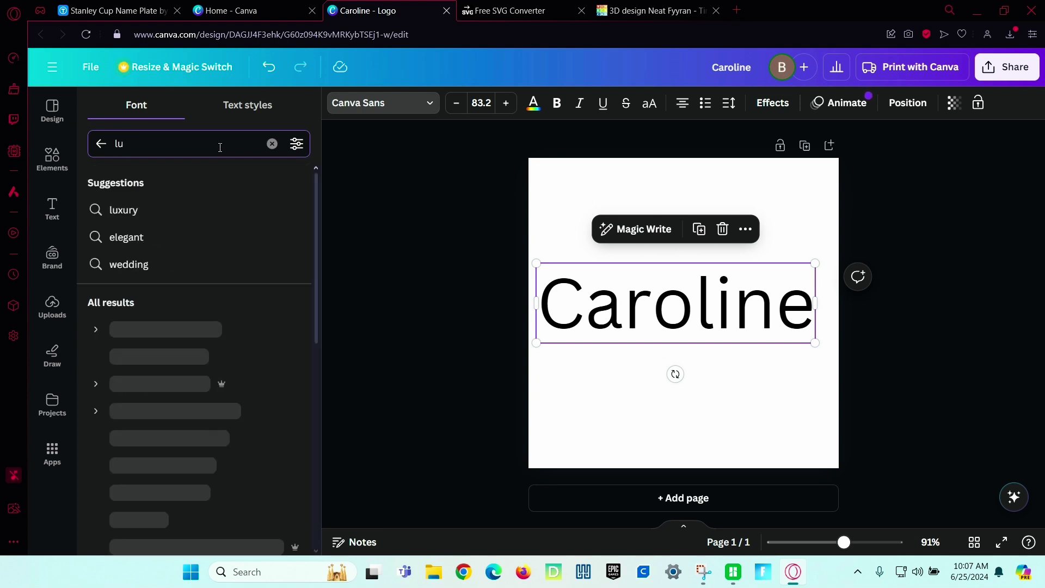
type("cky")
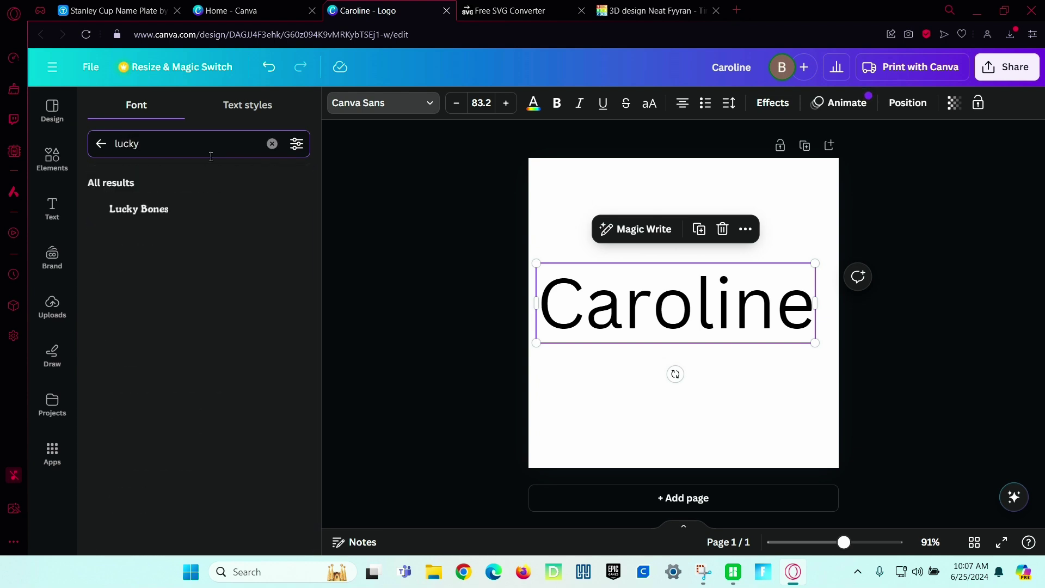
left_click(170, 210)
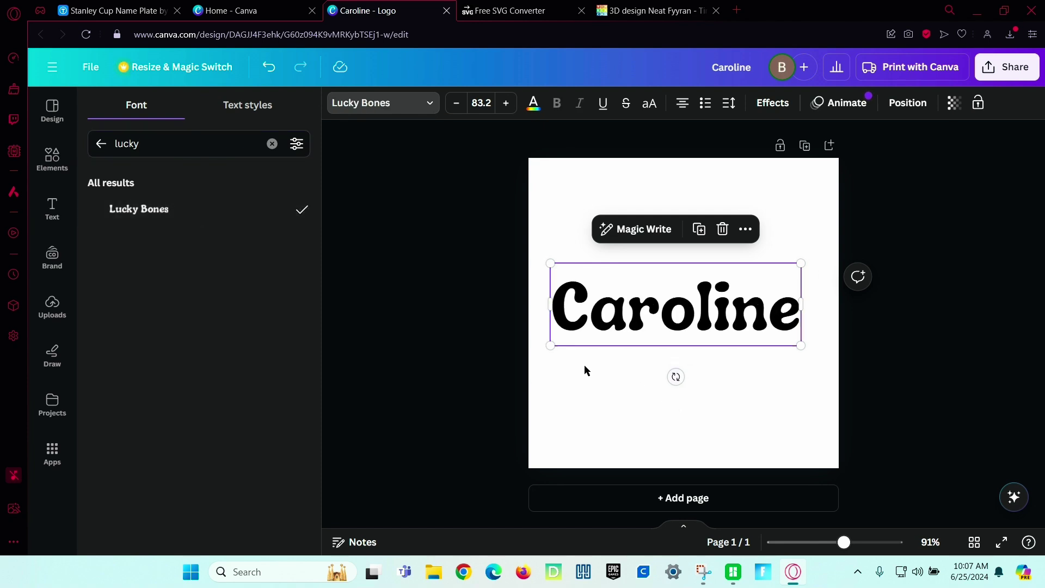
left_click(727, 301)
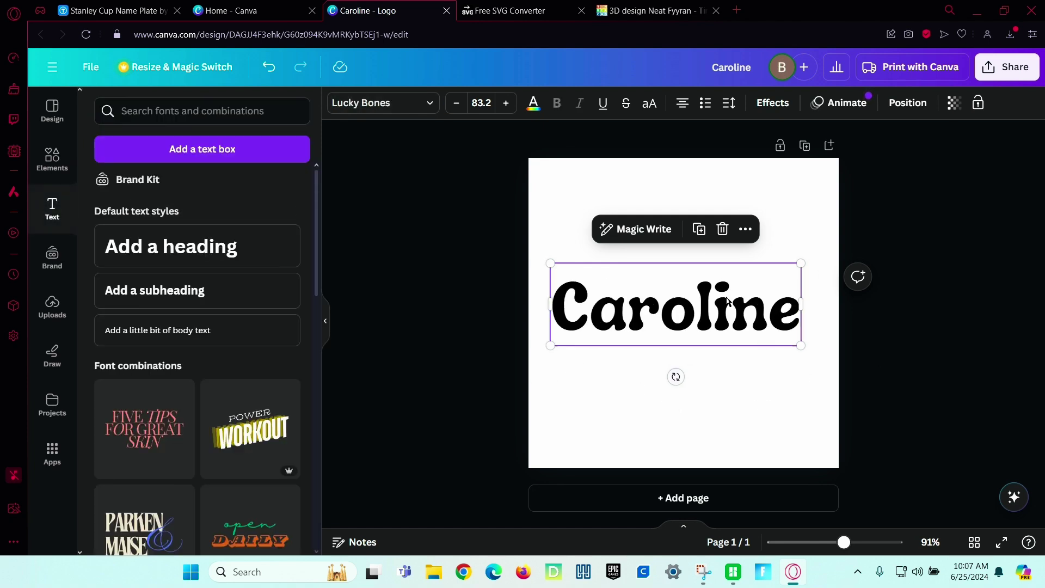
Download the logo design as a PNG image.
left_click(1002, 66)
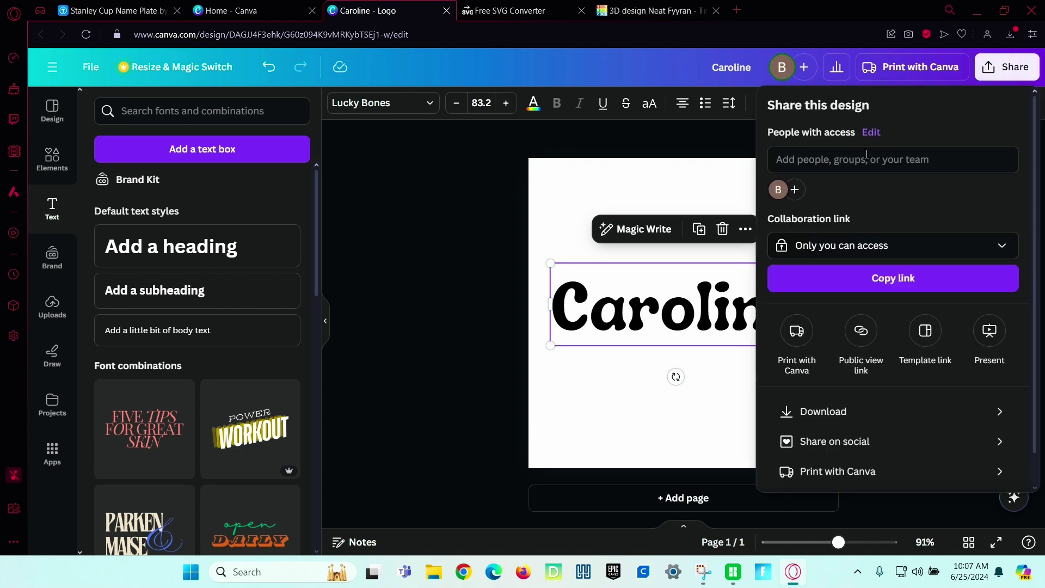
scroll(868, 310, "down", 1)
left_click(808, 379)
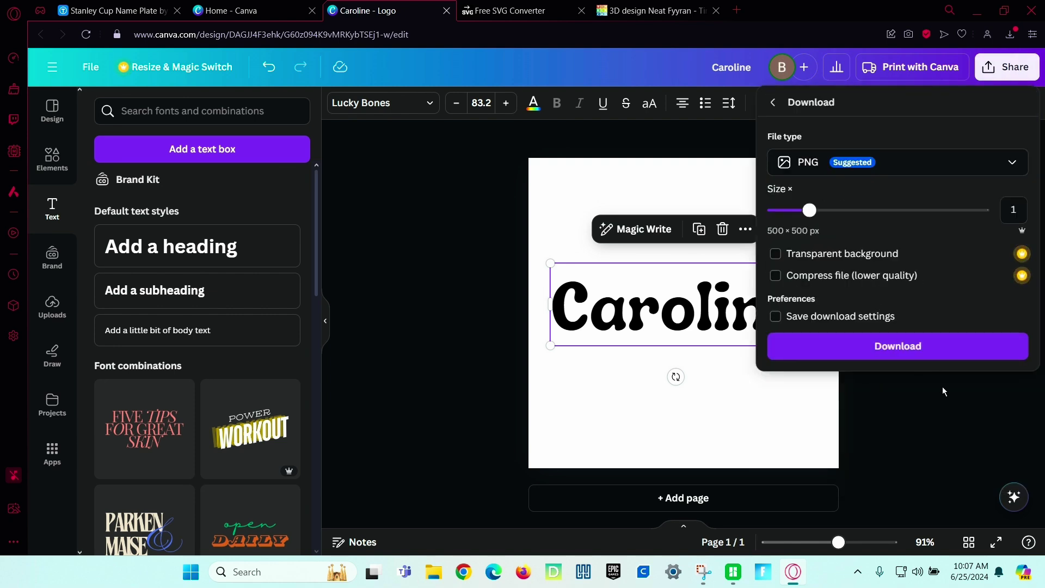
left_click(1020, 345)
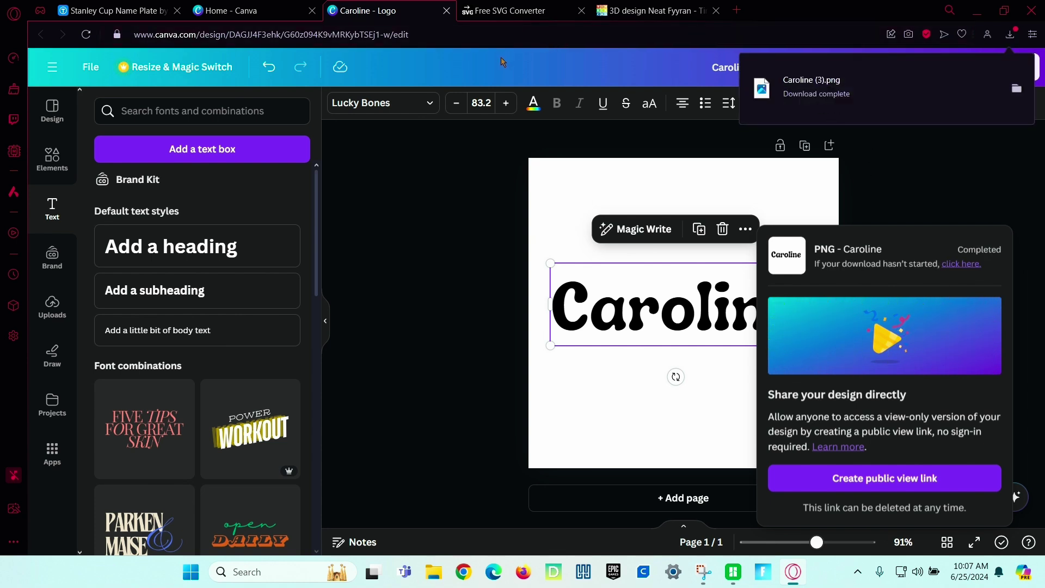
Upload Caroline (3).png to the Picsvg free SVG converter.
key("ctrl+Tab")
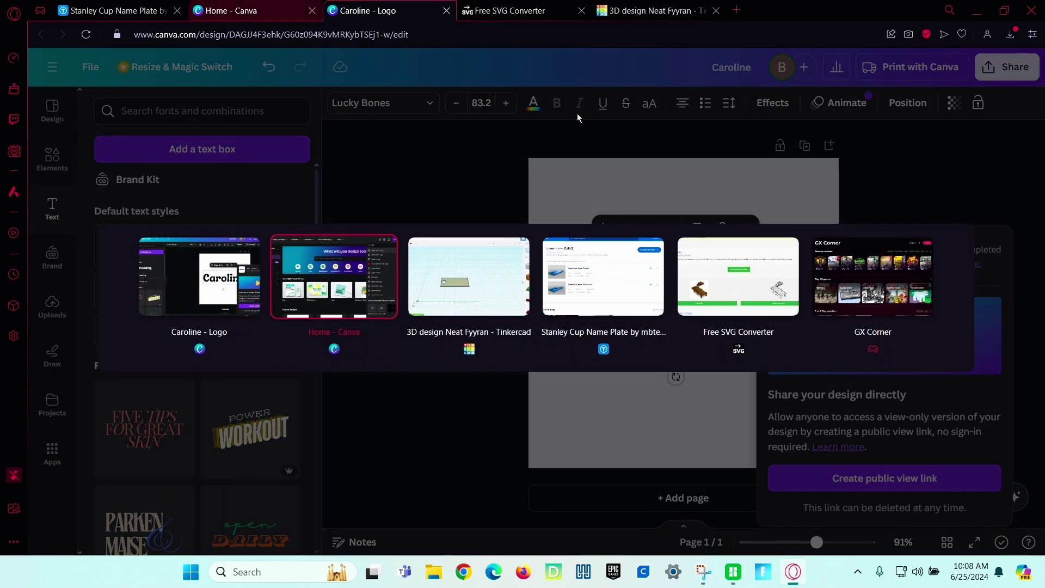
left_click(726, 268)
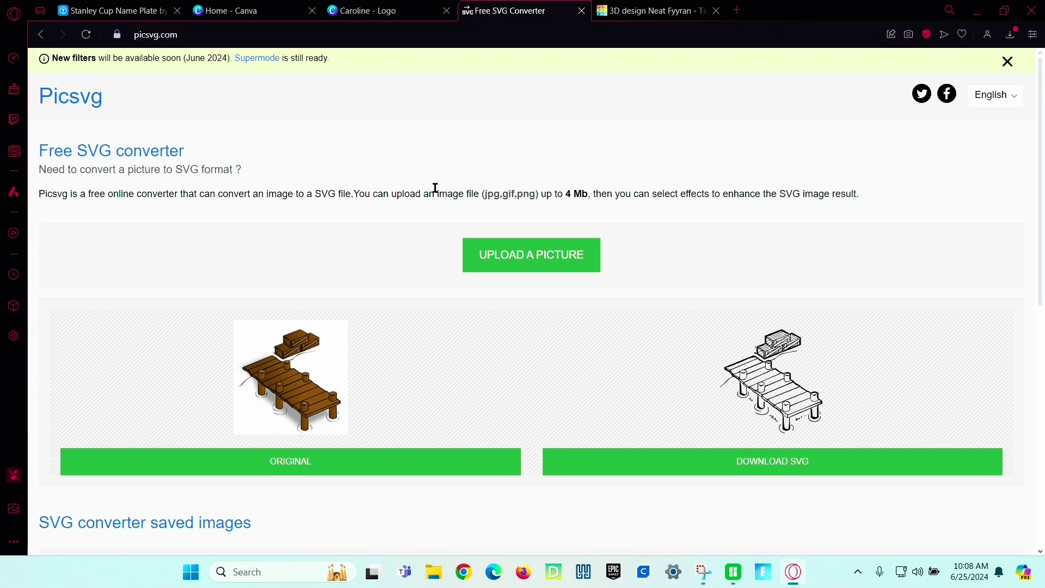
left_click(504, 253)
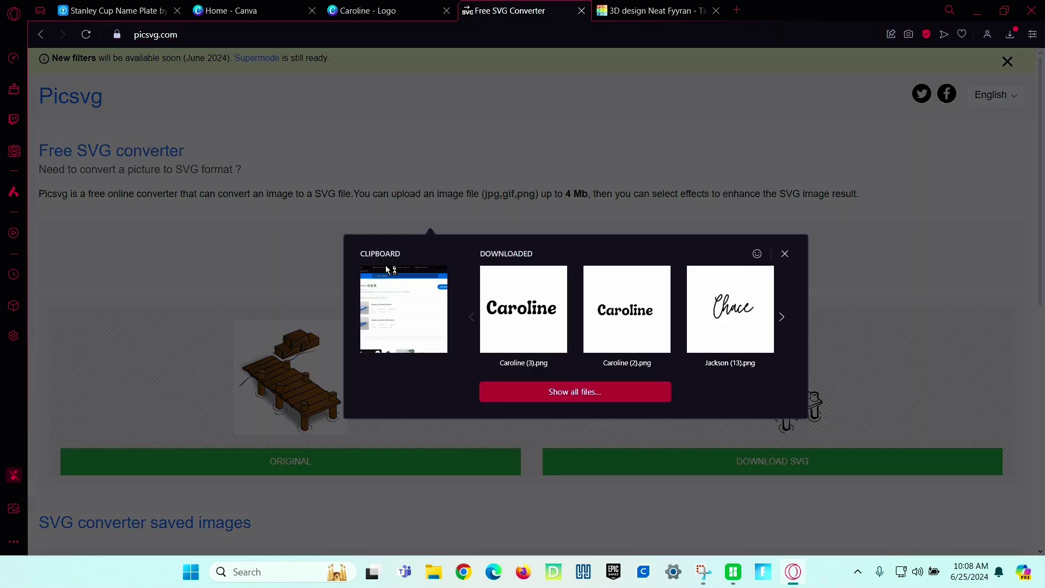
left_click(499, 297)
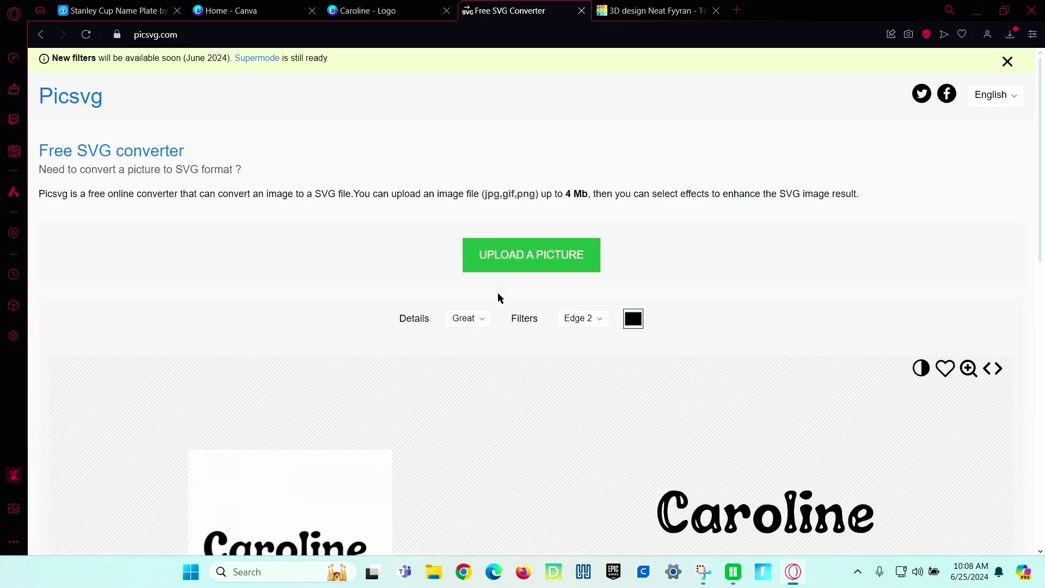
Apply the Internal 3 filter and download the converted SVG.
scroll(615, 217, "down", 3)
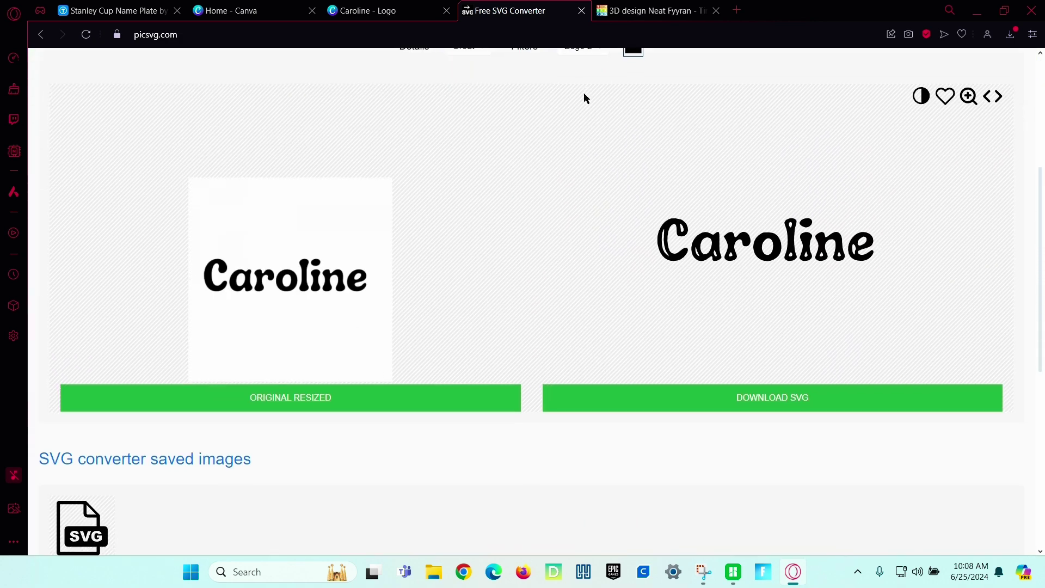
scroll(581, 103, "up", 1)
left_click(581, 114)
left_click(596, 215)
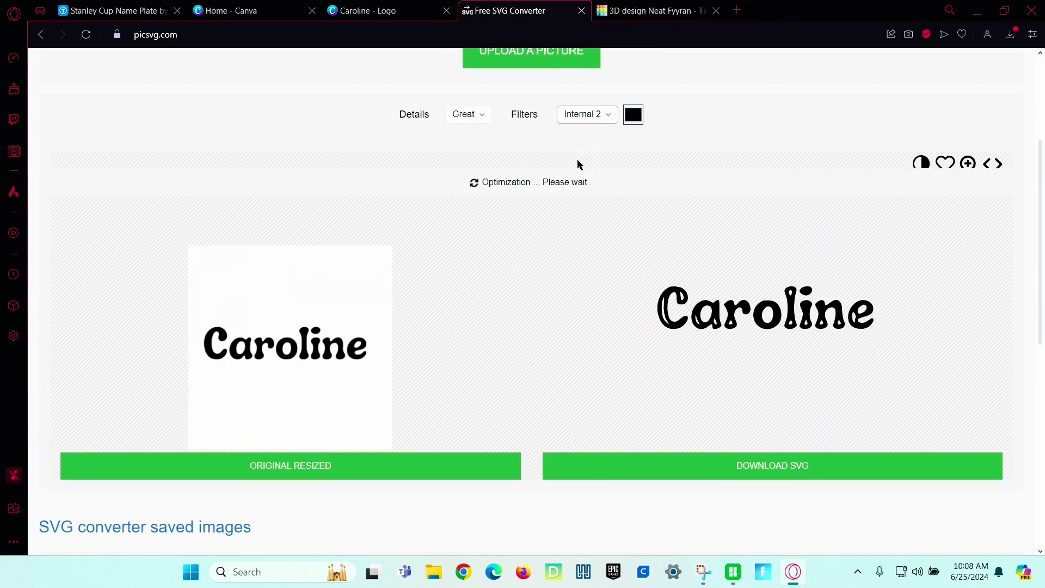
left_click(597, 113)
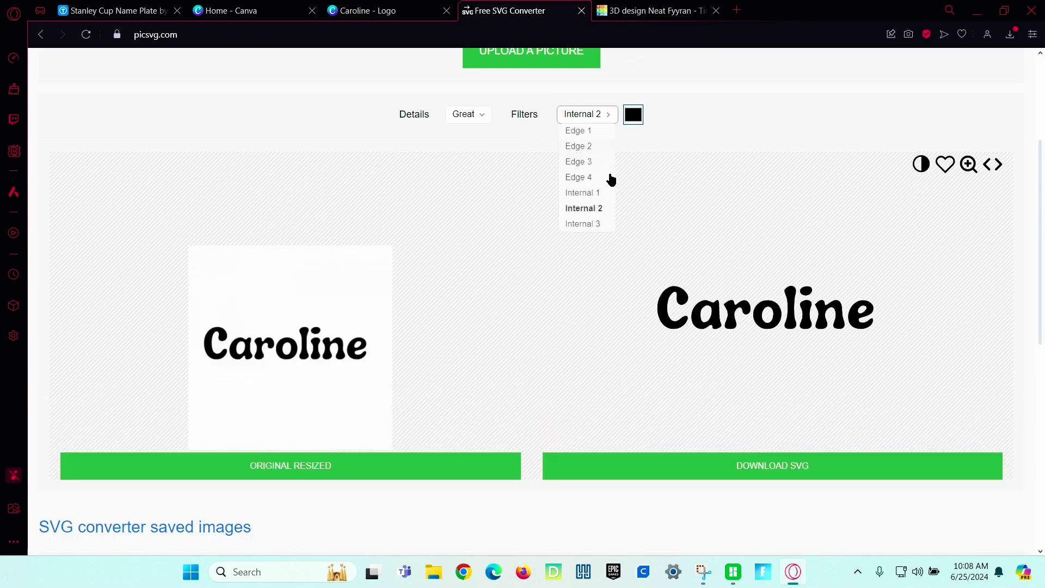
left_click(595, 231)
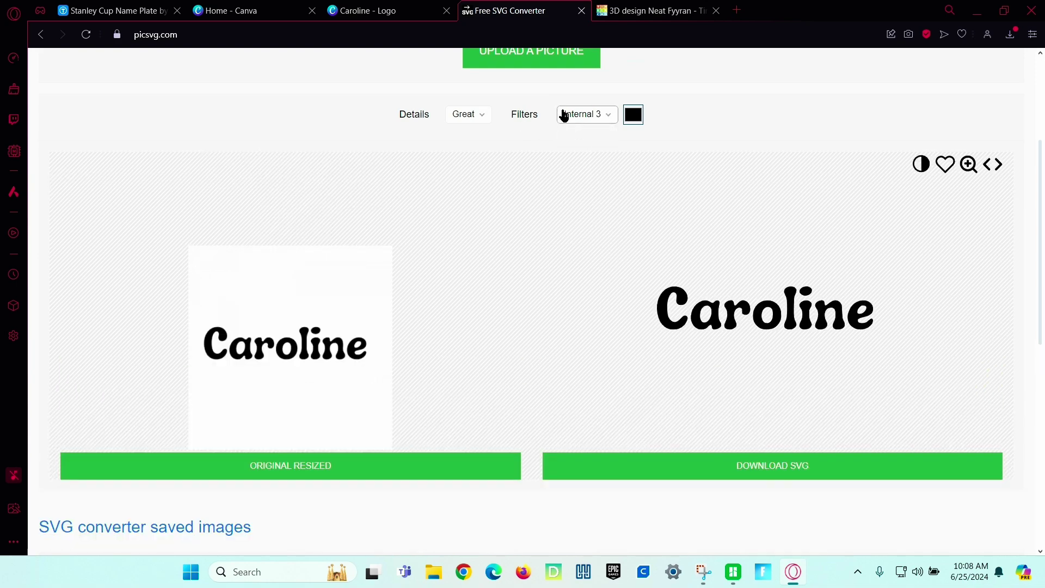
left_click(682, 467)
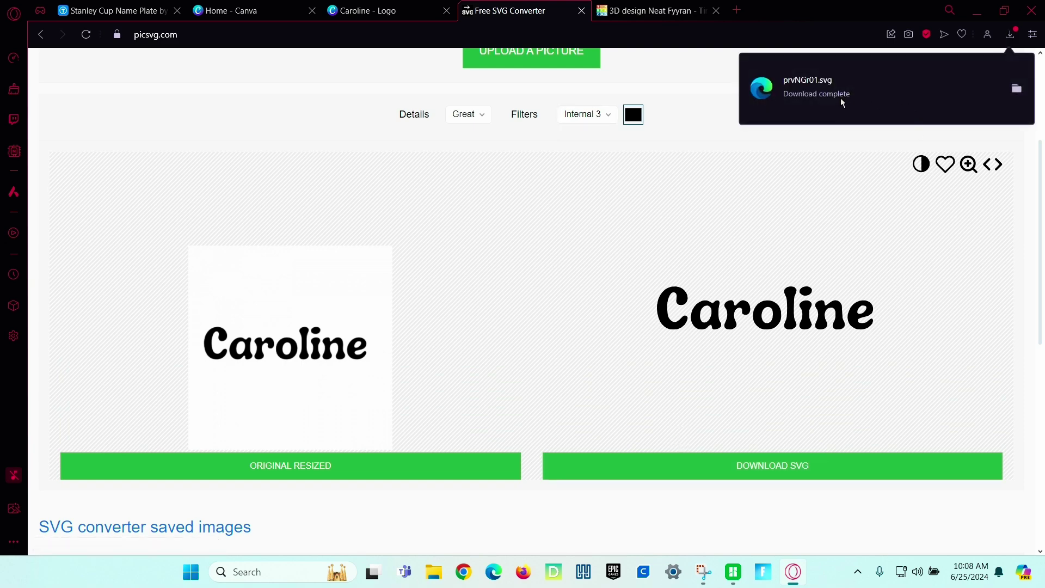
Import prvNGr01.svg into the Tinkercad design, centred on the art with width 52.
key("ctrl+Tab")
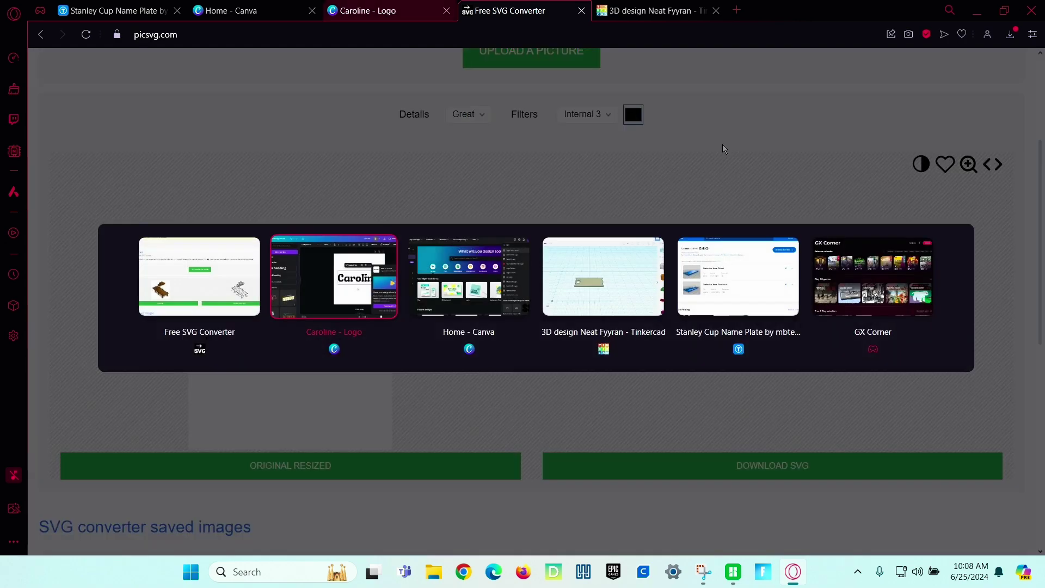
left_click(632, 275)
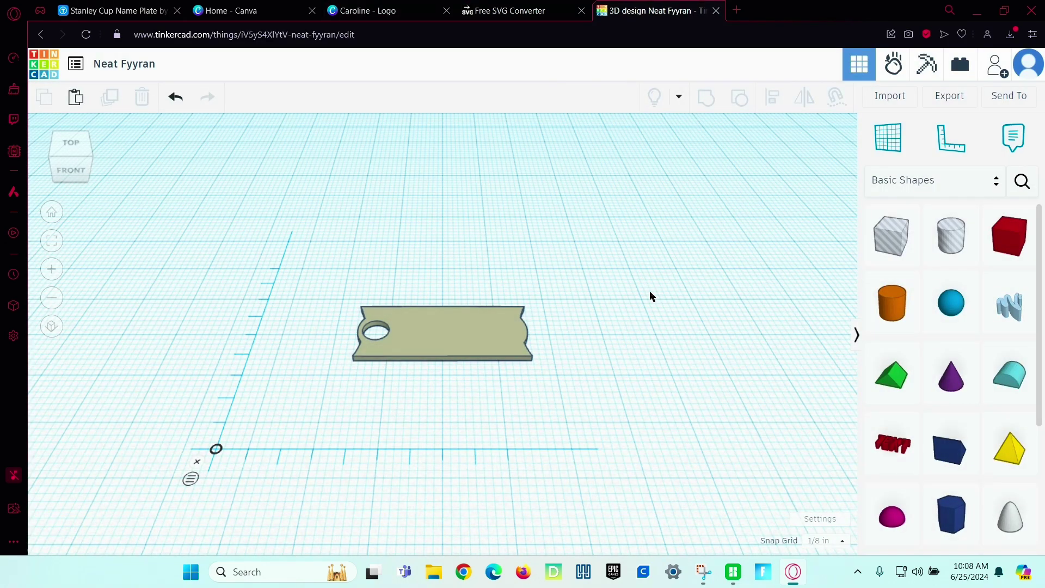
left_click(889, 95)
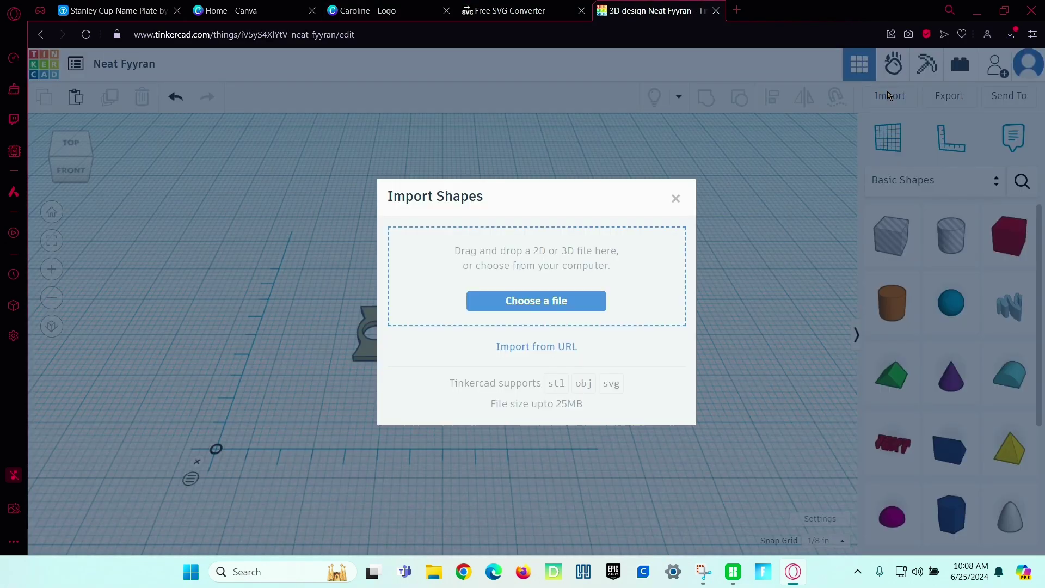
left_click(499, 296)
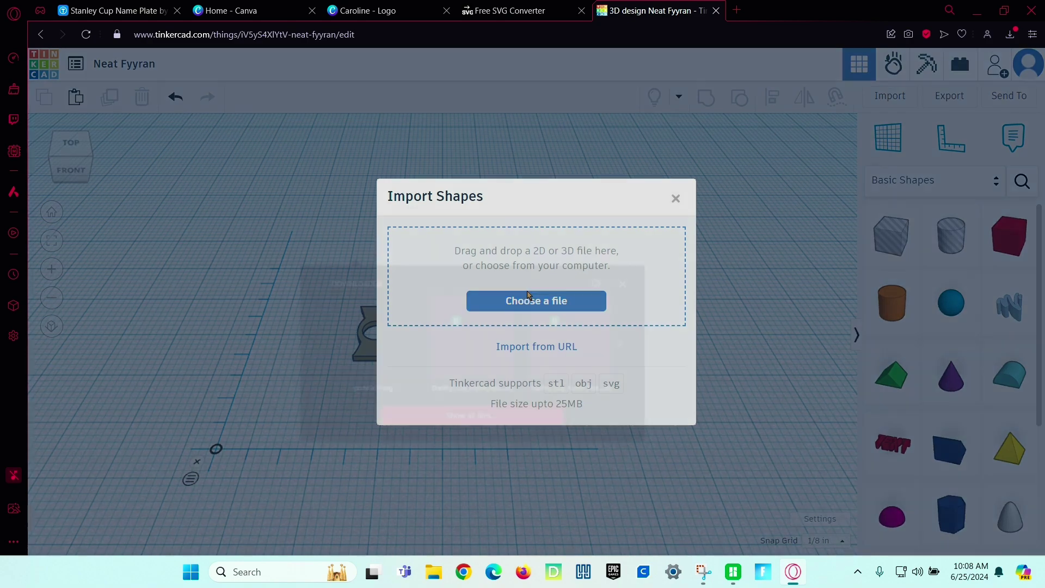
left_click(407, 362)
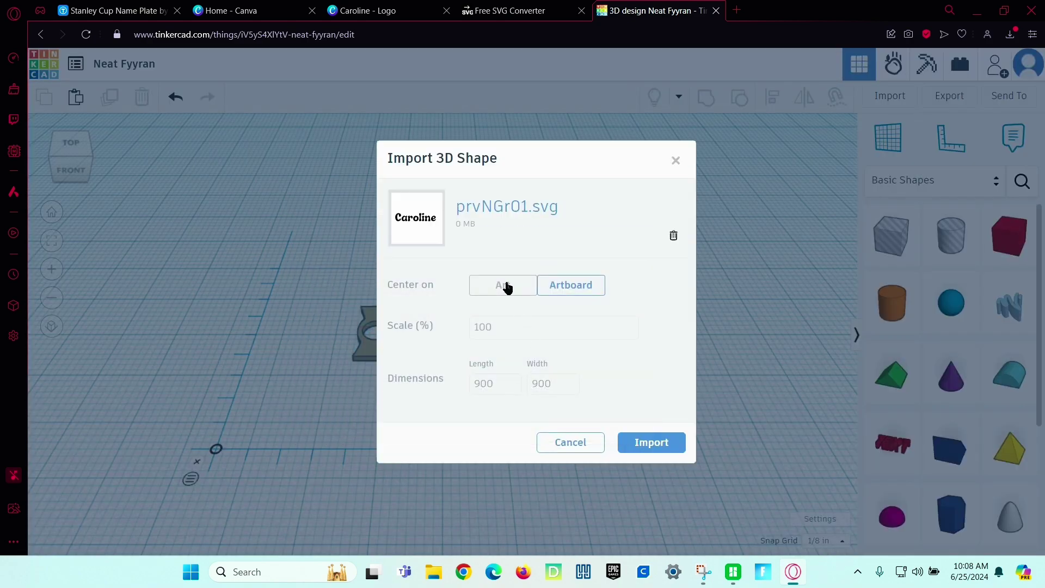
left_click(508, 288)
left_click(566, 376)
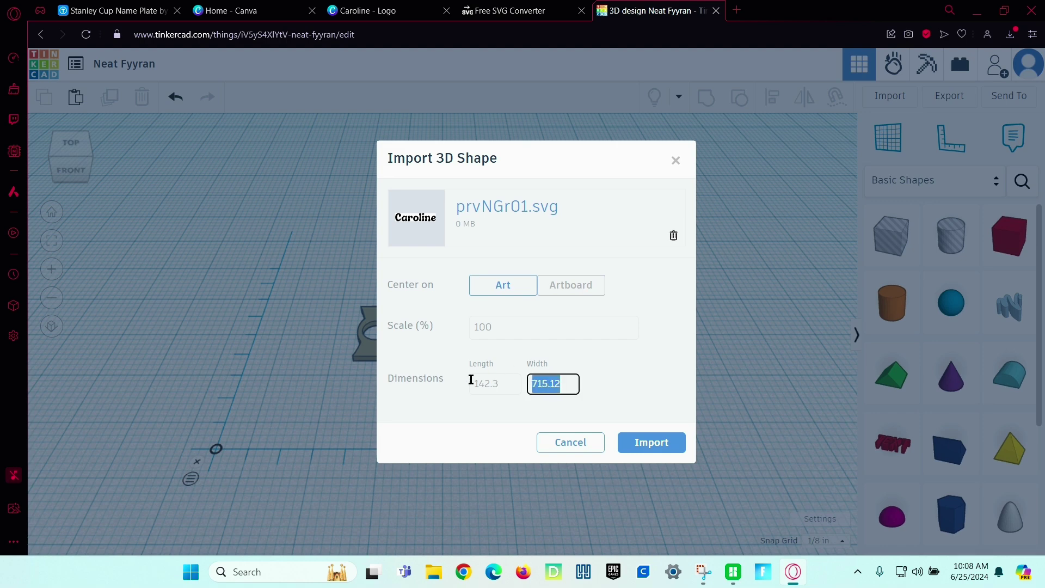
type("52")
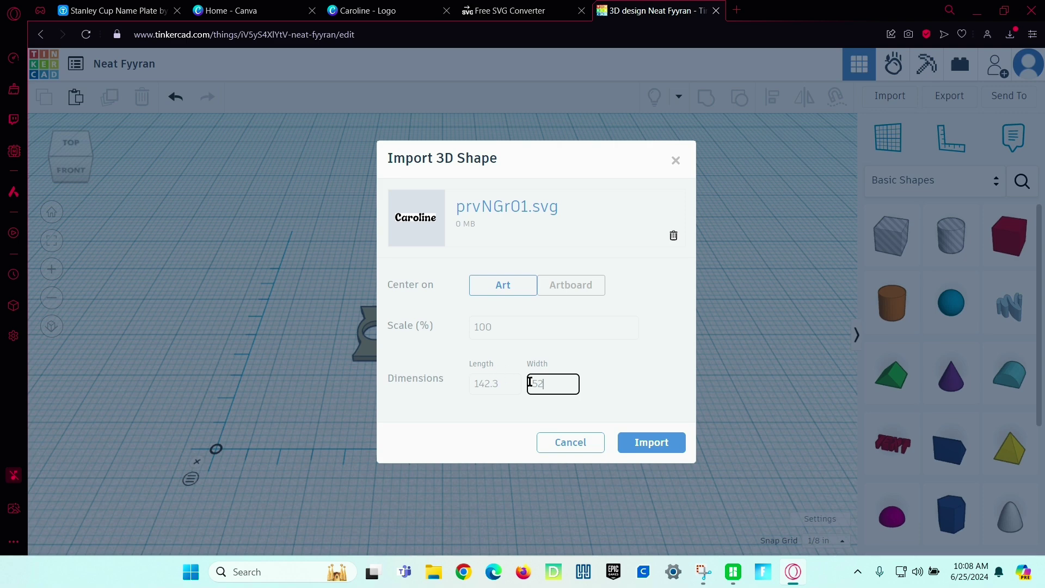
left_click(630, 445)
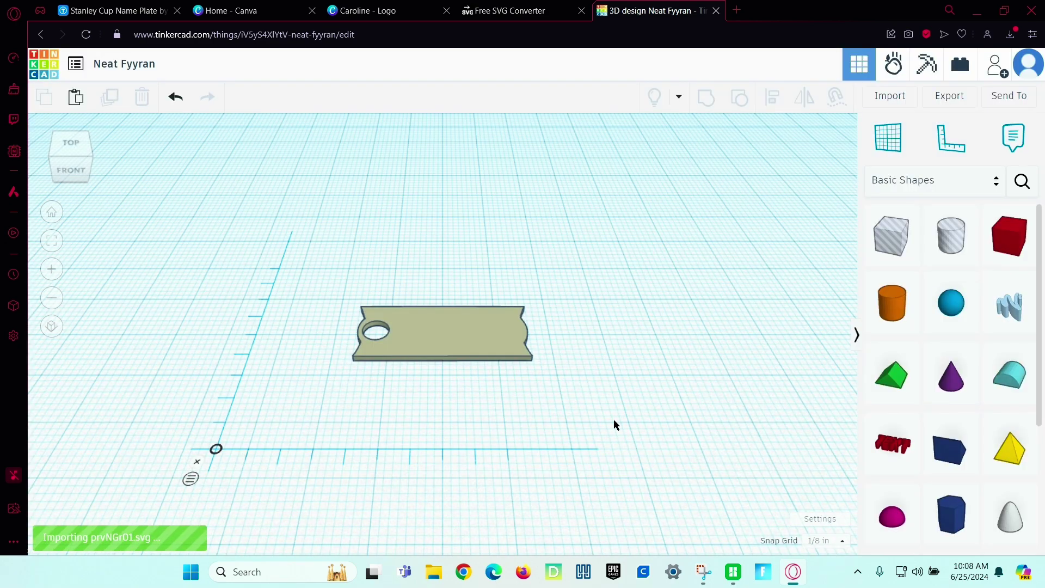
Move the Caroline text aside and set its thickness to 0.07.
mouse_move(613, 426)
right_mouse_down()
mouse_move(611, 450)
mouse_move(603, 439)
right_mouse_up()
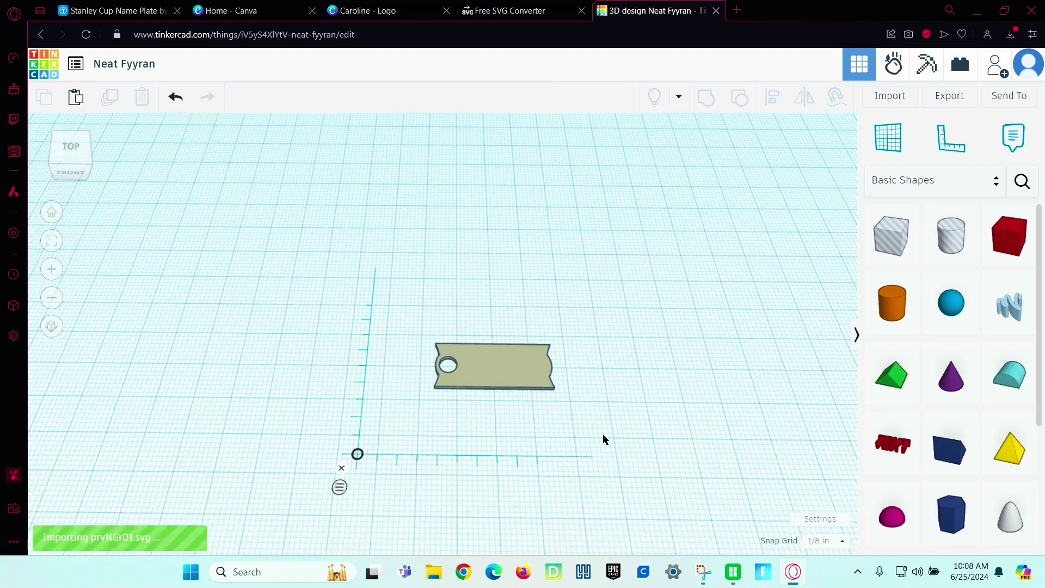
middle_click_drag(603, 438, 531, 463)
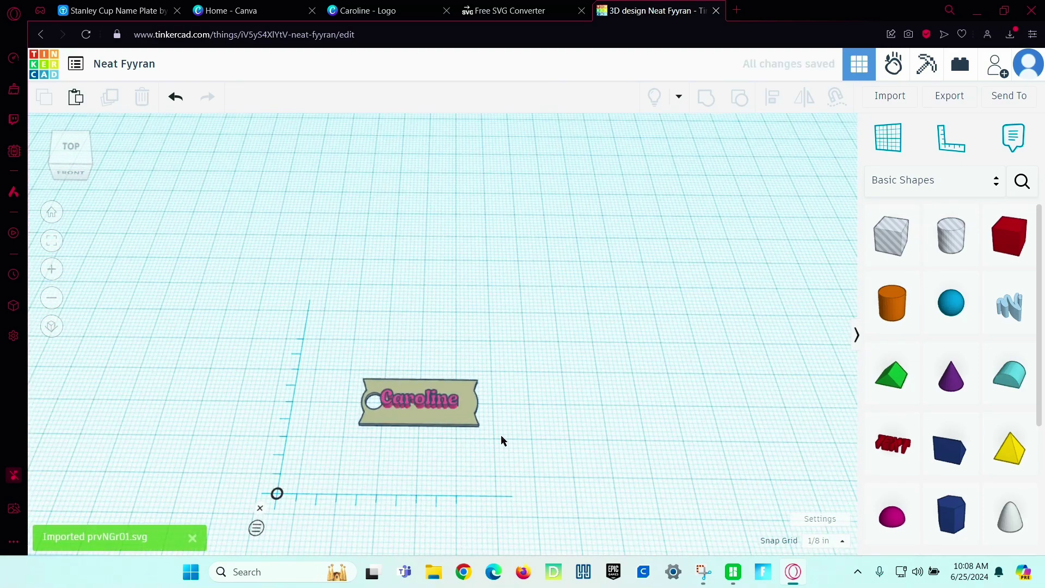
scroll(399, 390, "up", 3)
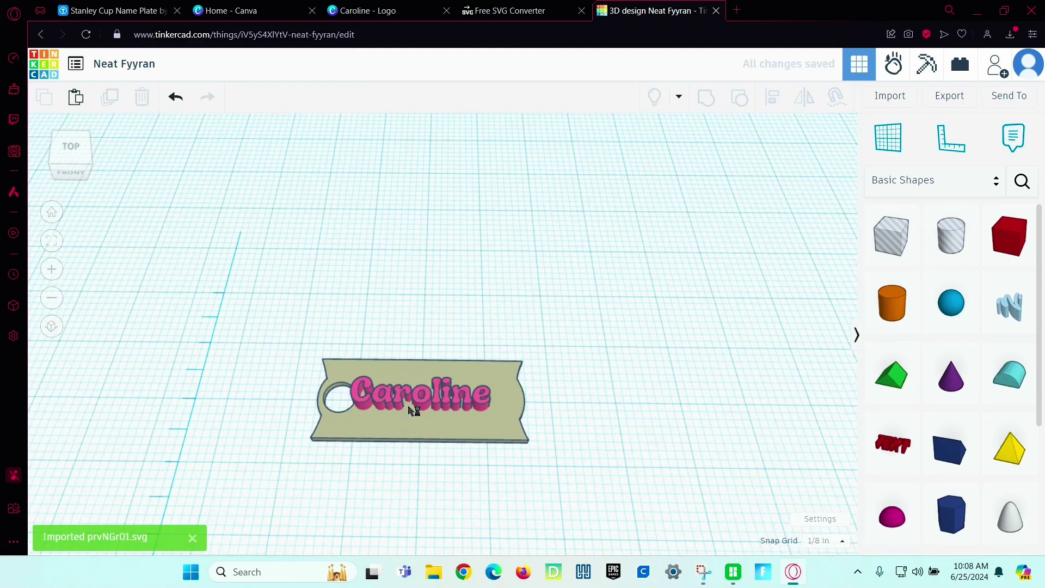
left_click_drag(403, 402, 481, 343)
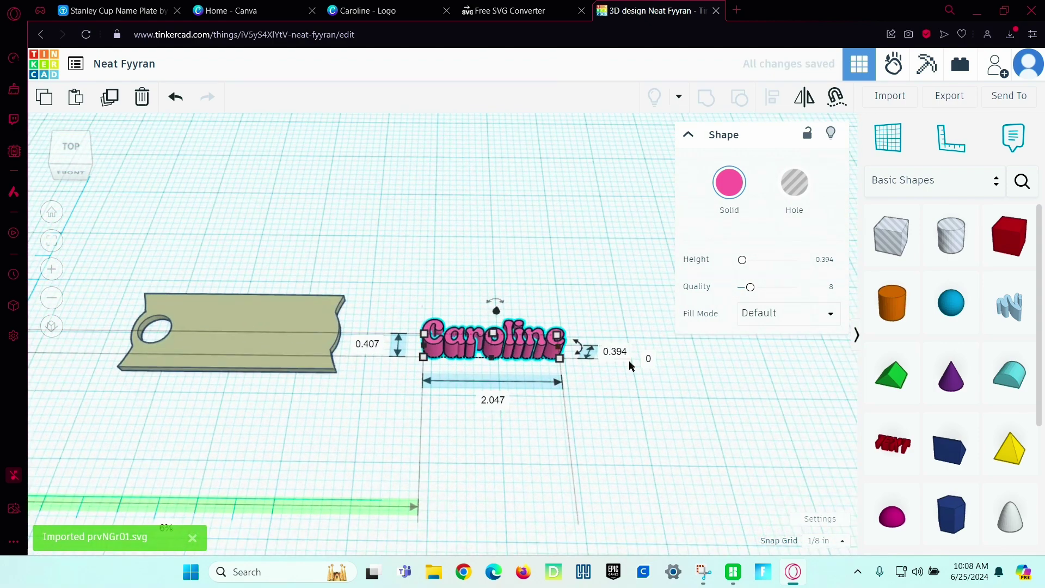
left_click(566, 335)
left_click(555, 343)
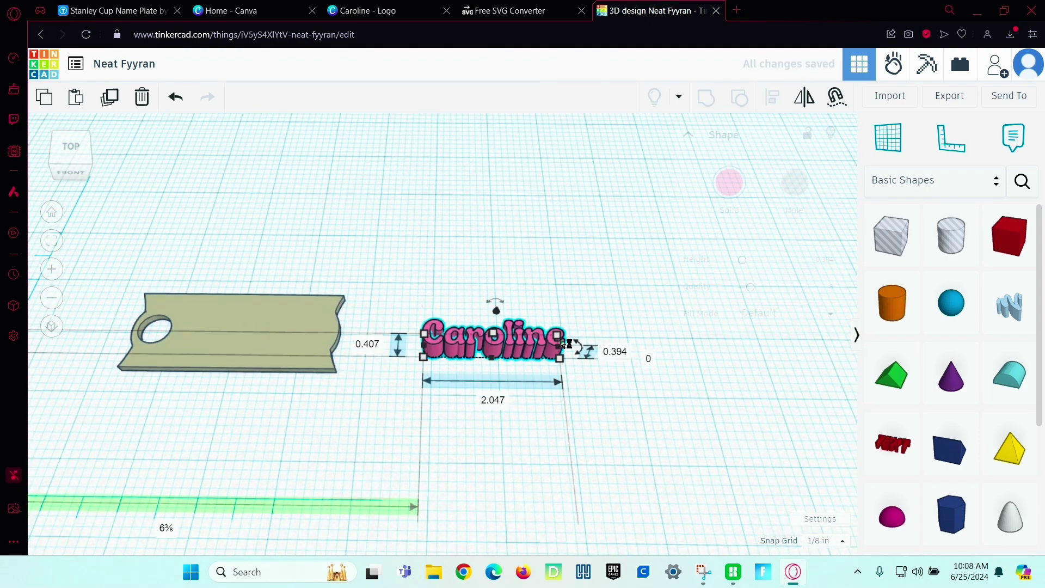
left_click(610, 352)
type(".")
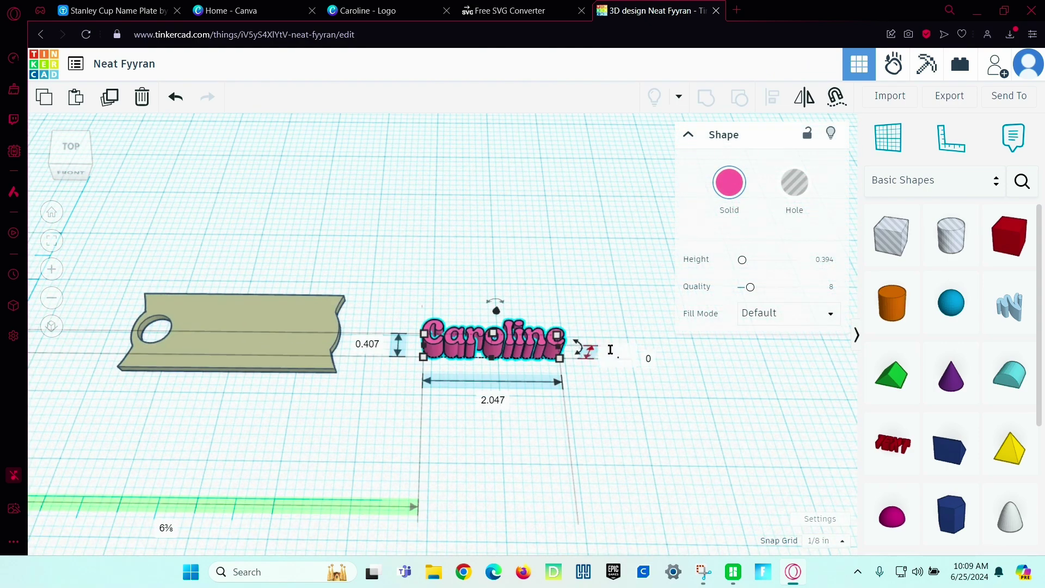
type("07")
key("Return")
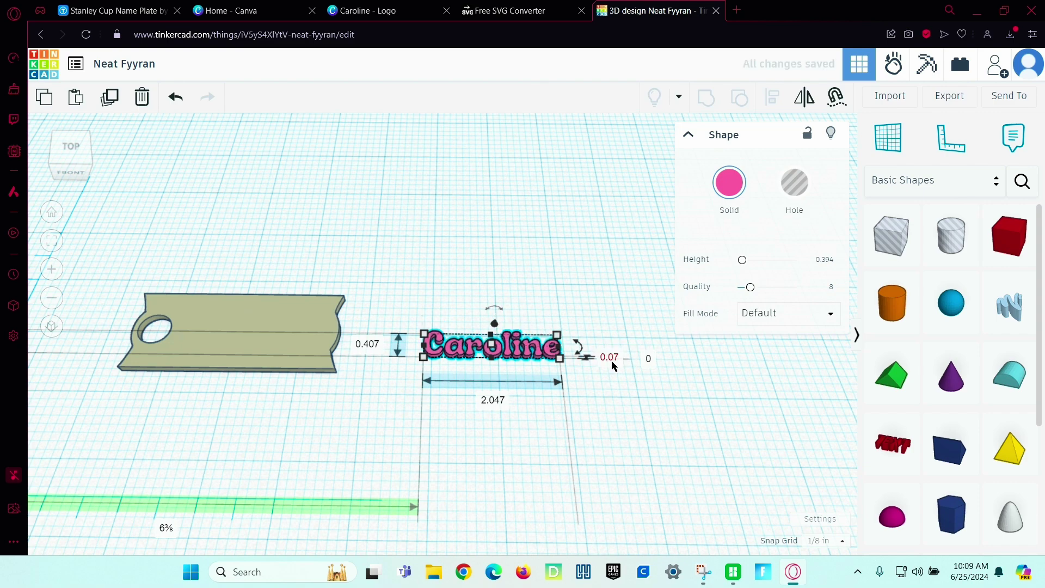
Raise the Caroline text to an elevation of 0.108, matching the plate's top.
right_click_drag(611, 360, 638, 378)
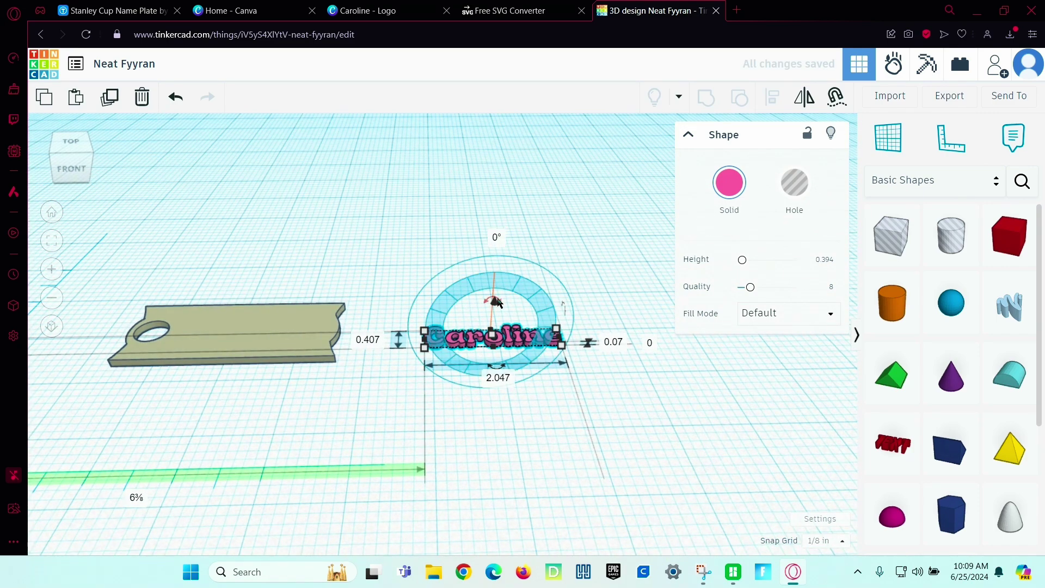
left_click_drag(494, 302, 491, 177)
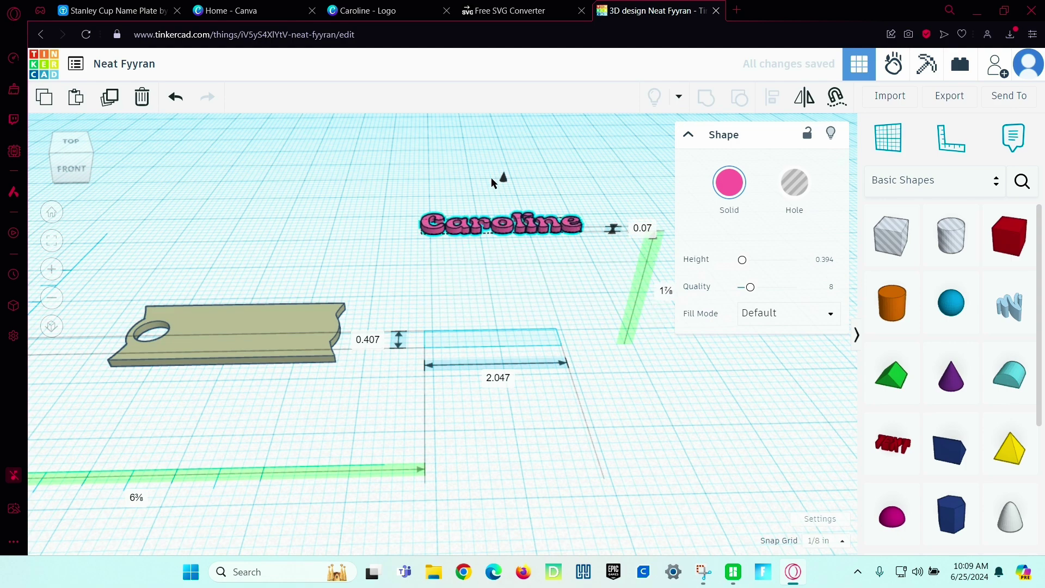
middle_click_drag(574, 425, 410, 454)
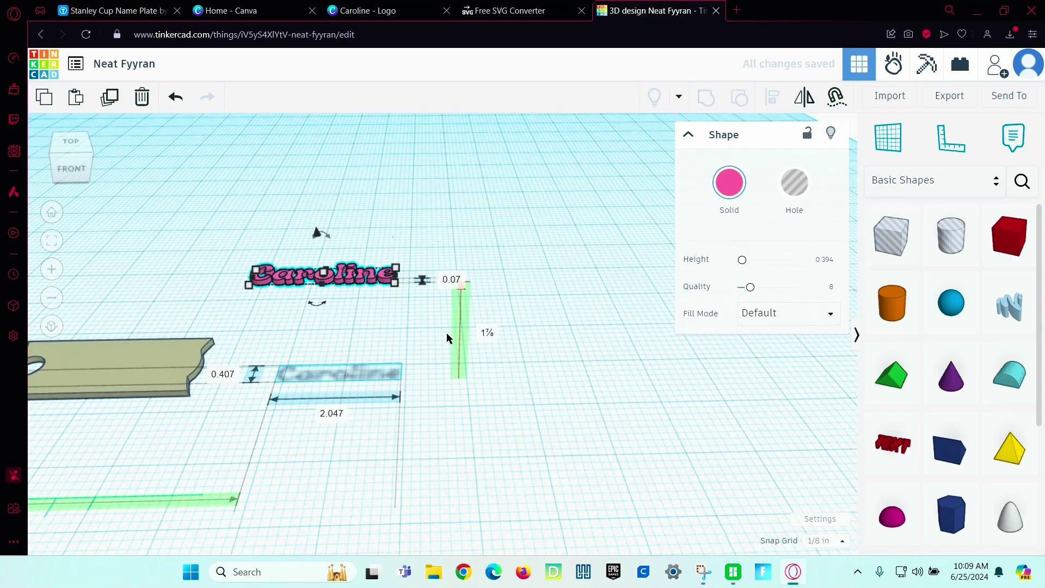
left_click(198, 366)
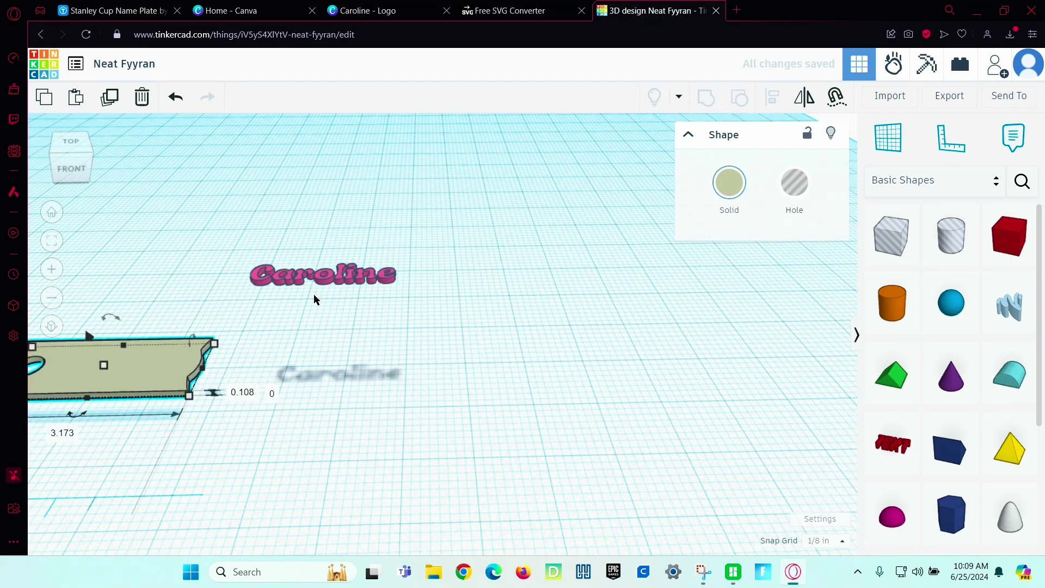
left_click(342, 284)
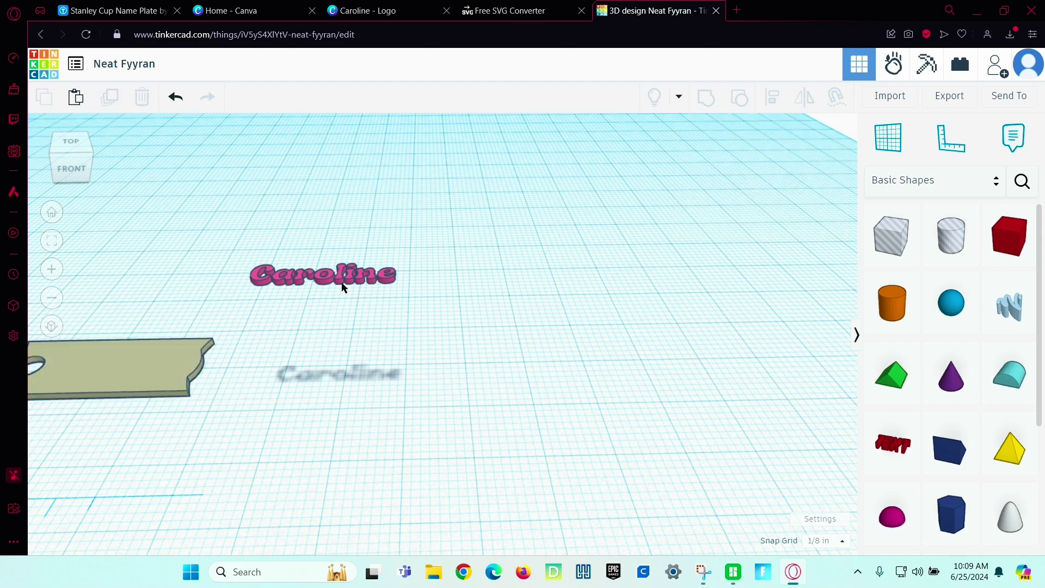
left_click(361, 283)
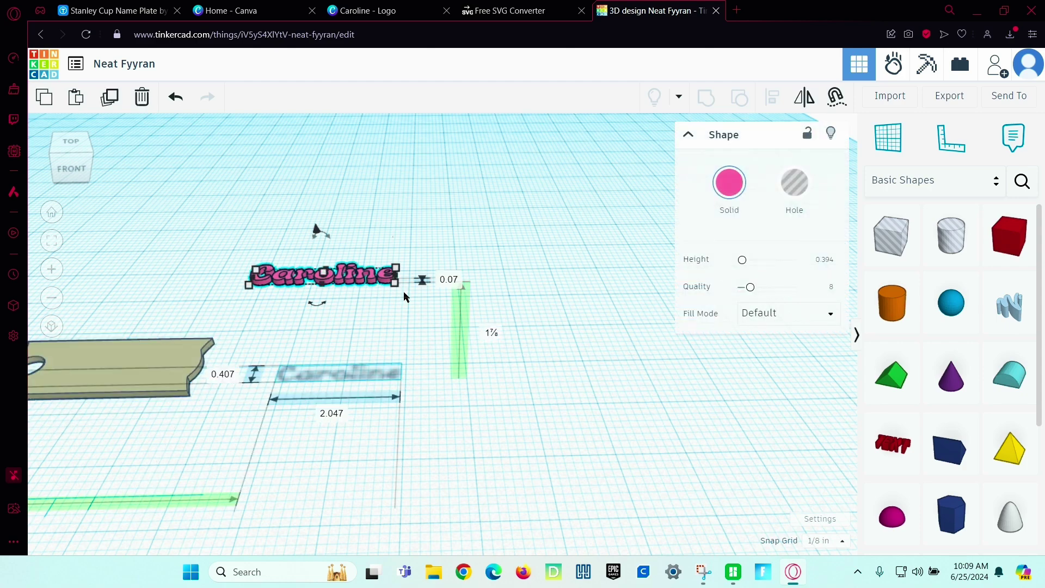
left_click(485, 335)
type(".108")
key("Return")
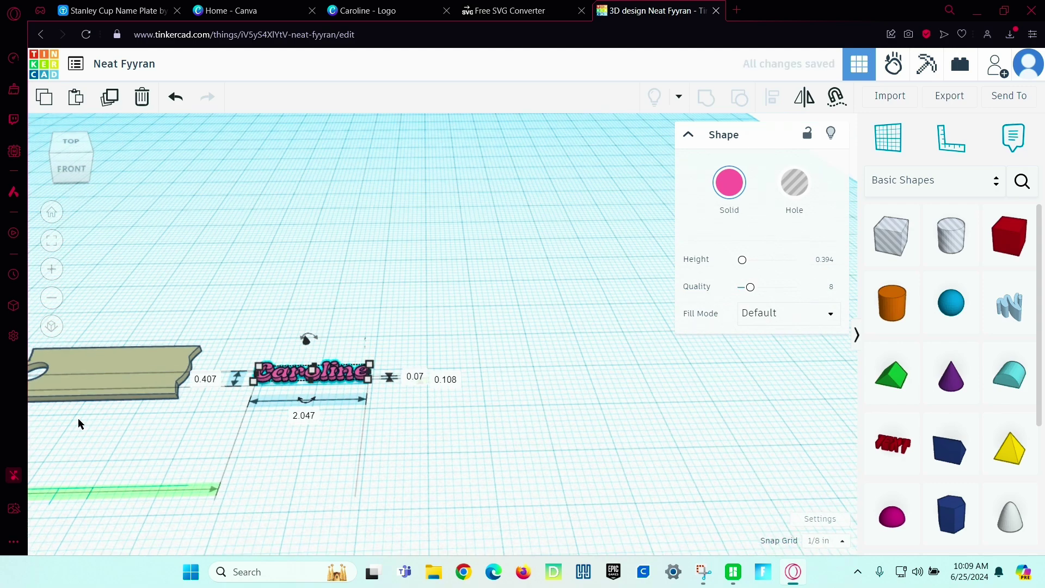
Move the Caroline text onto the plate.
middle_click_drag(82, 422, 633, 453)
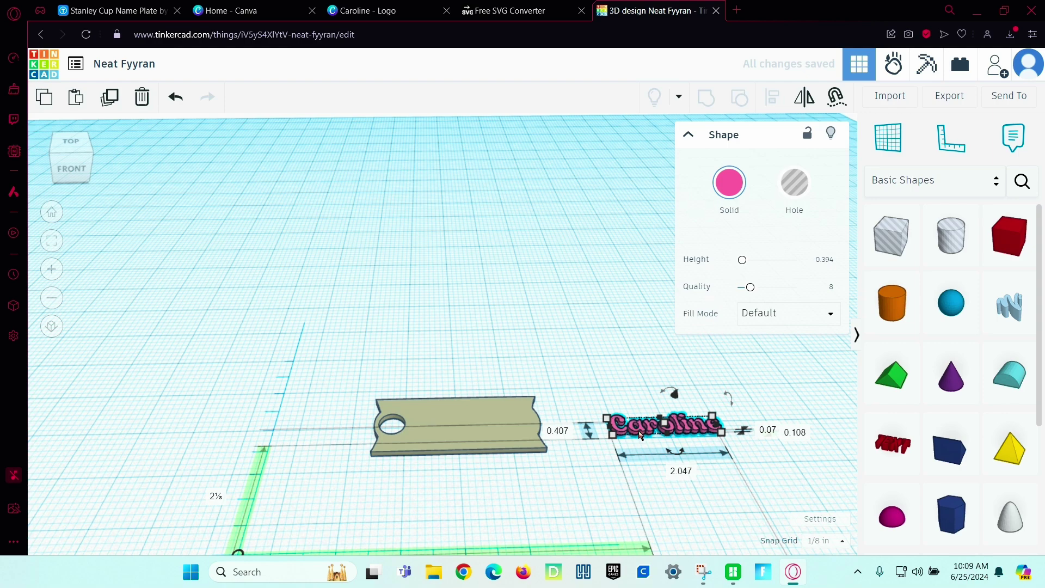
left_click_drag(633, 431, 427, 455)
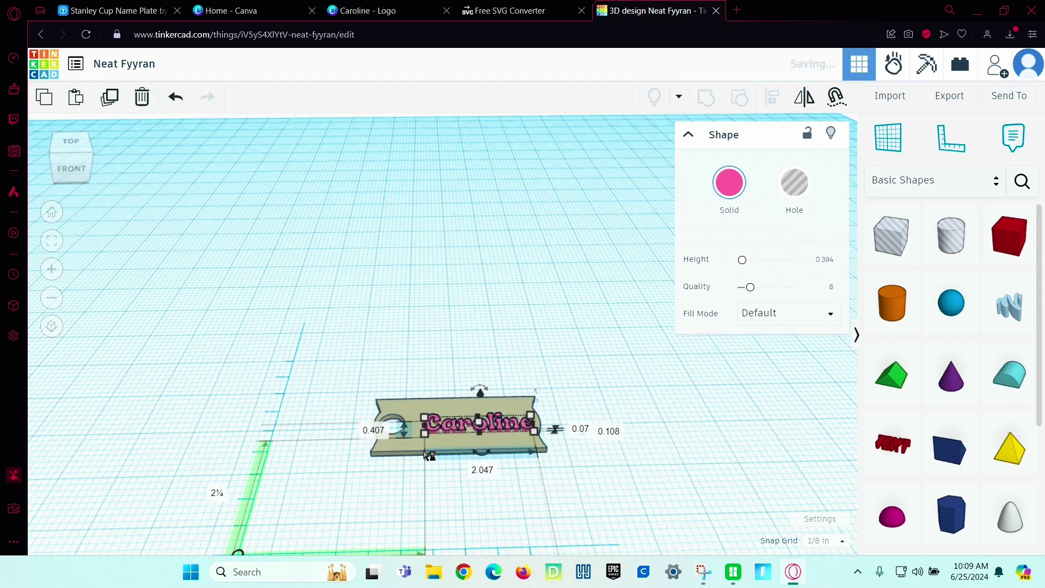
left_click(391, 474)
right_click_drag(390, 474, 467, 495)
Align the plate and text so Caroline is centred across the plate's width.
scroll(467, 495, "up", 3)
left_click_drag(330, 296, 501, 552)
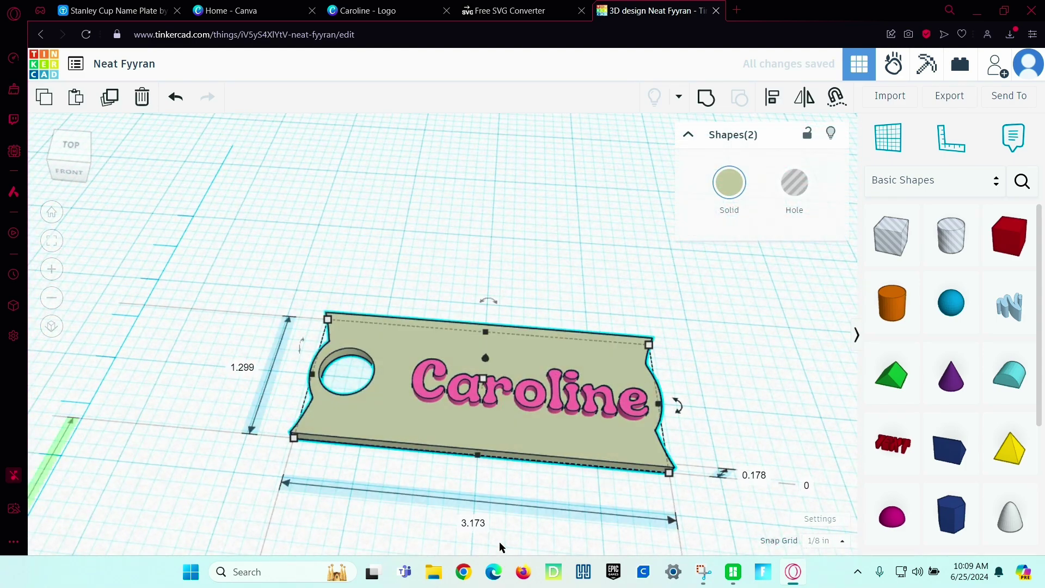
left_click(777, 106)
scroll(564, 418, "down", 2)
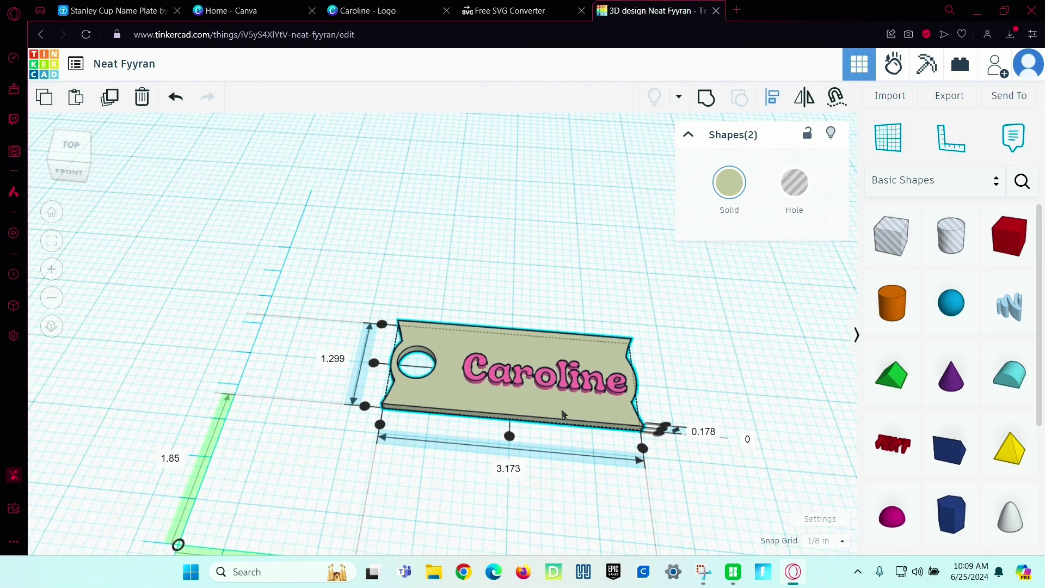
left_click(374, 365)
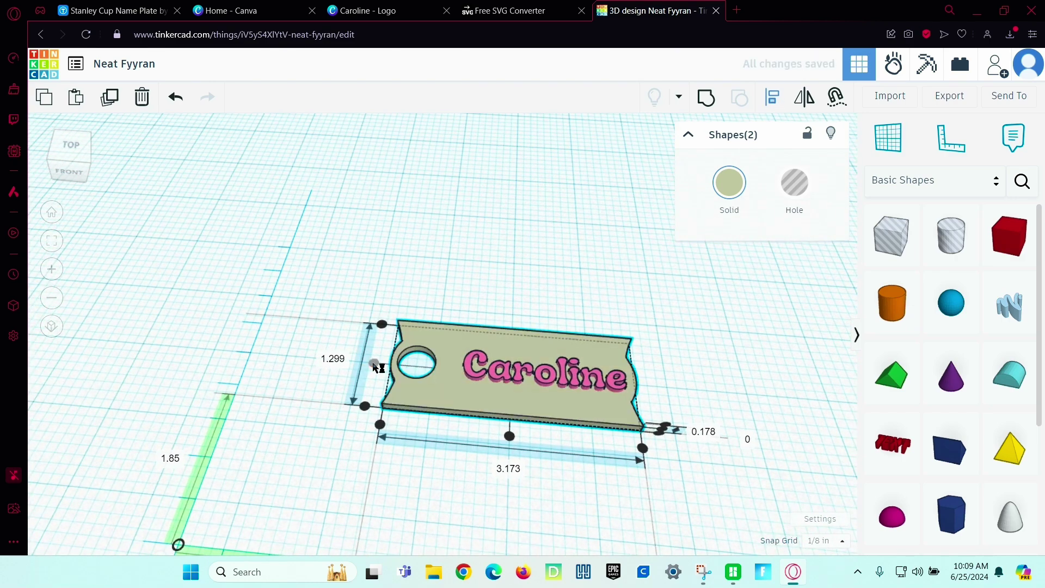
left_click(678, 418)
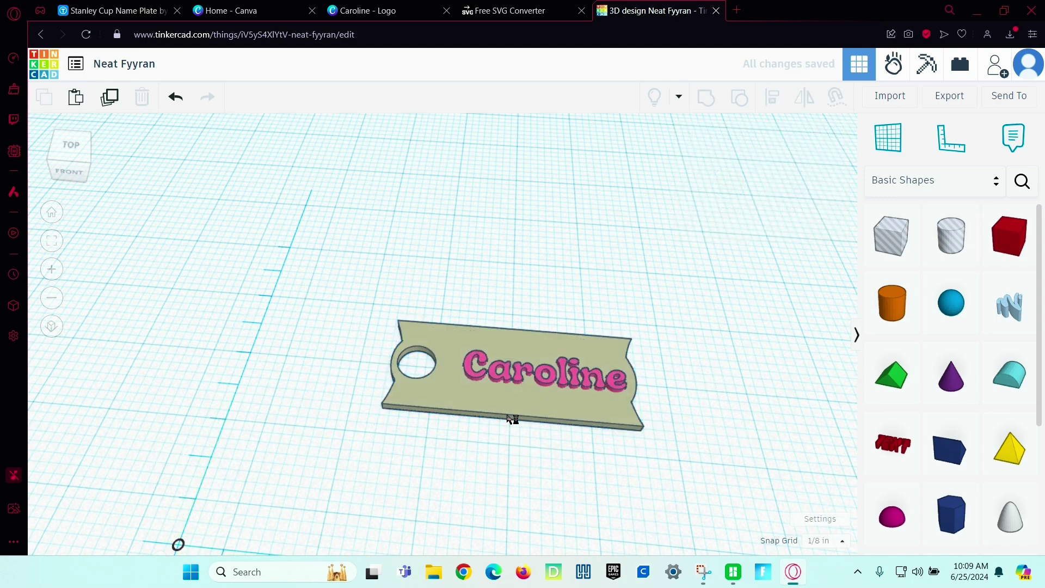
Nudge the Caroline text one grid step left toward the hole.
left_click(519, 381)
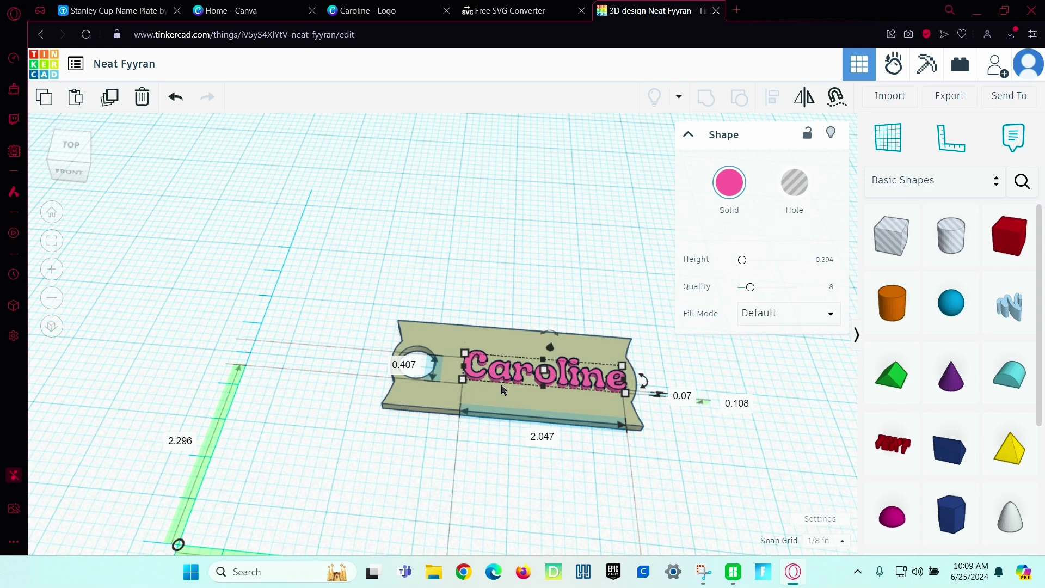
key("Left")
key("Left")
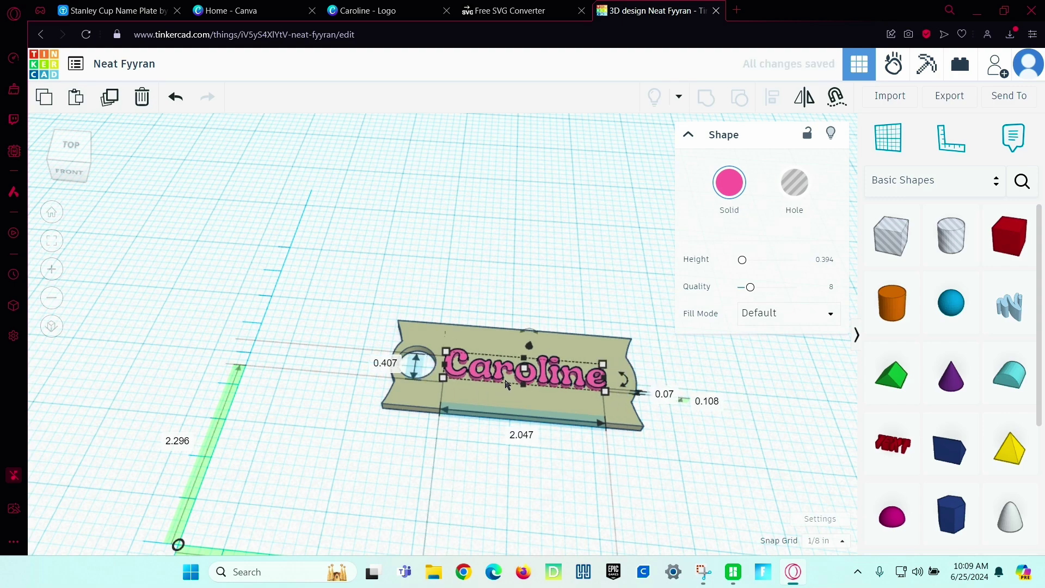
key("Right")
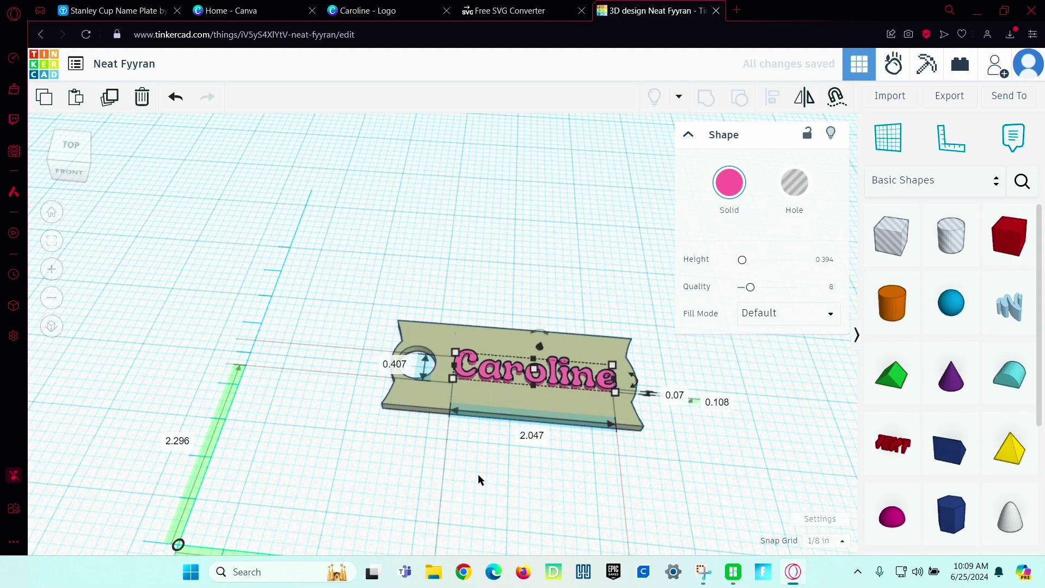
key("Left")
mouse_move(477, 480)
right_mouse_down()
mouse_move(465, 501)
mouse_move(473, 524)
mouse_move(496, 481)
right_mouse_up()
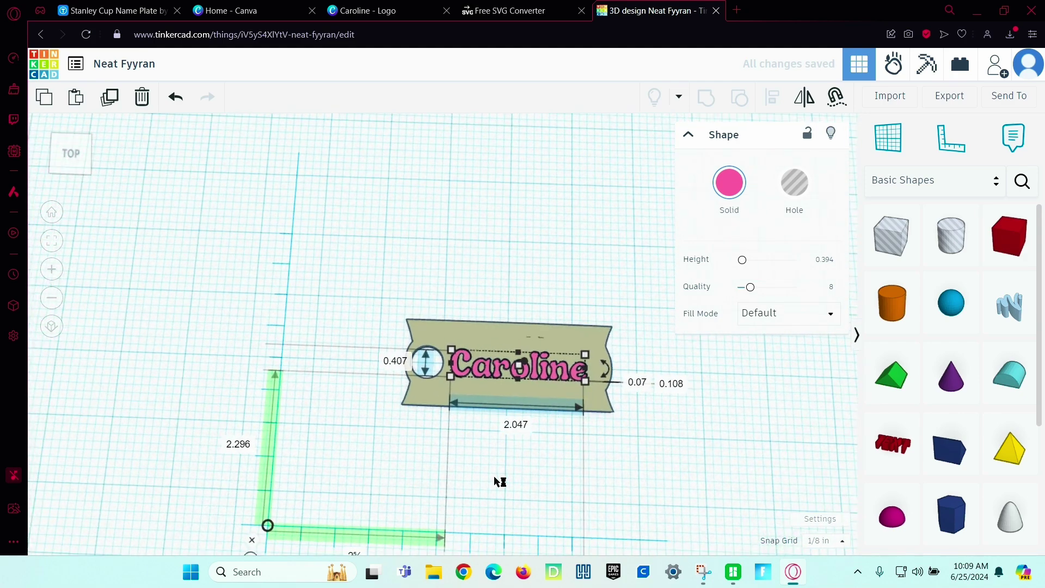
Place the first community star shape from the shape search on the workplane.
left_click(488, 483)
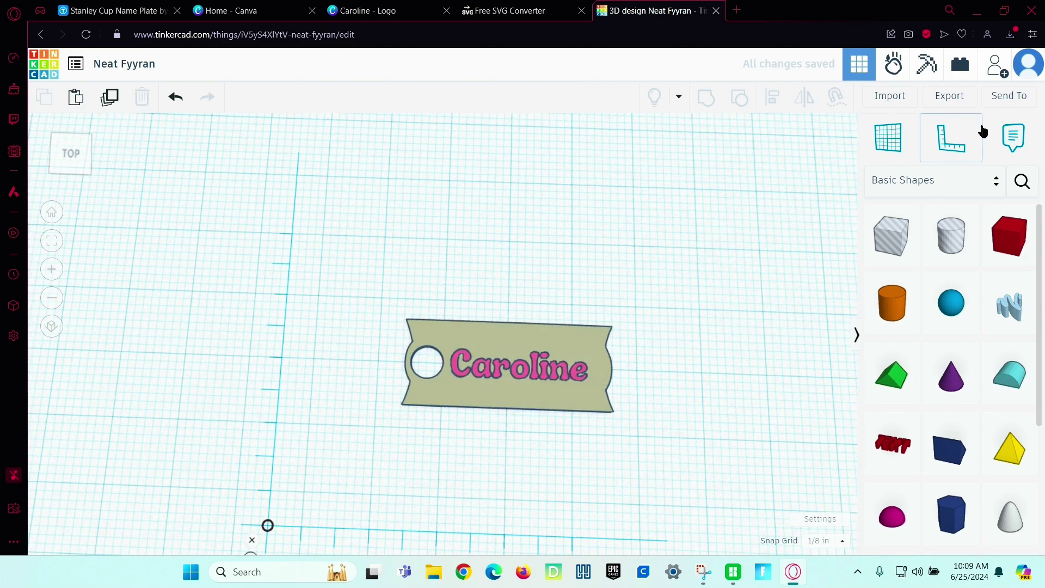
left_click(1023, 183)
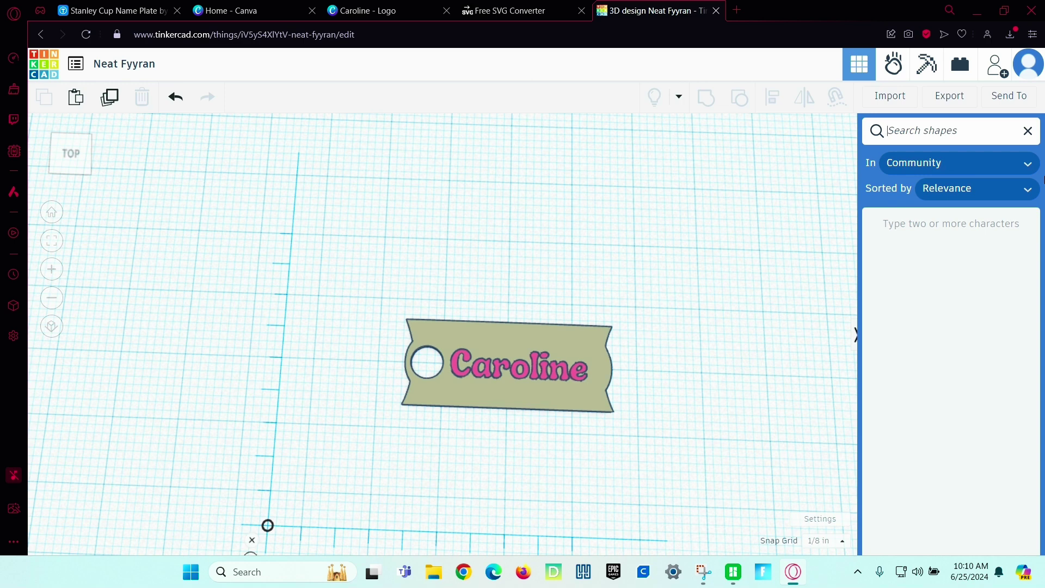
type("star")
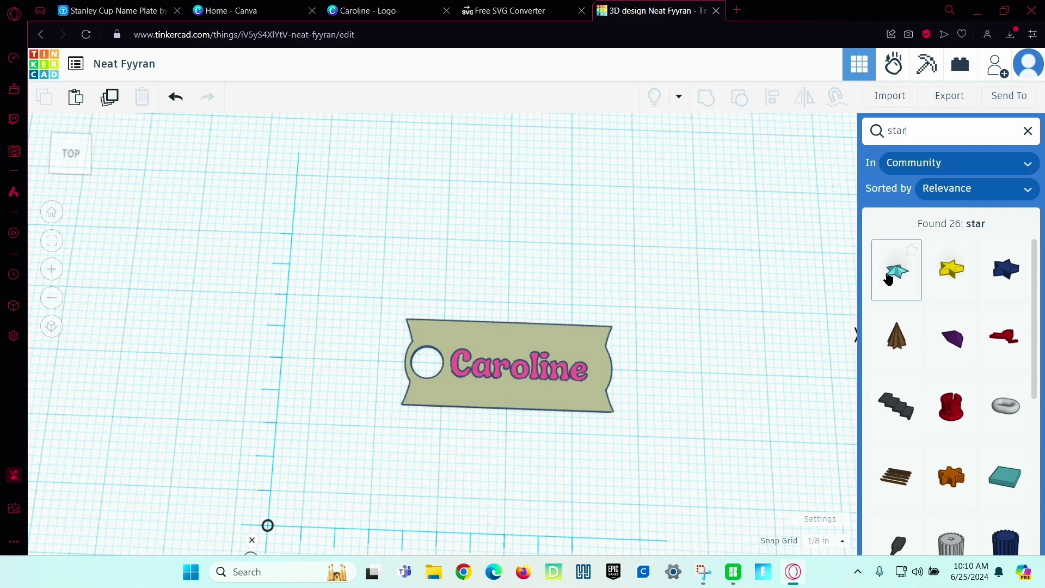
left_click_drag(892, 275, 720, 284)
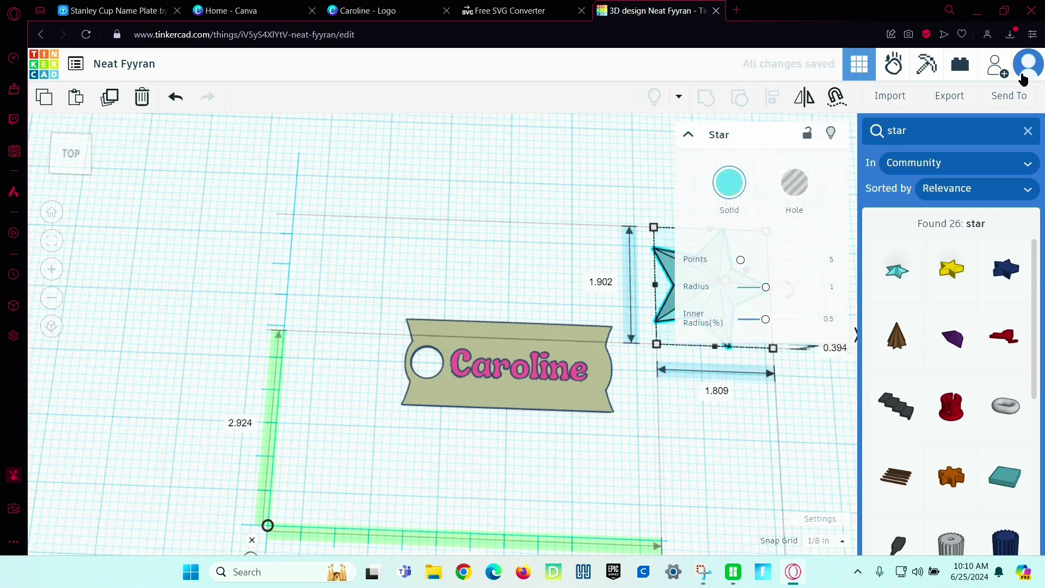
left_click(1027, 130)
right_click_drag(738, 474, 657, 434)
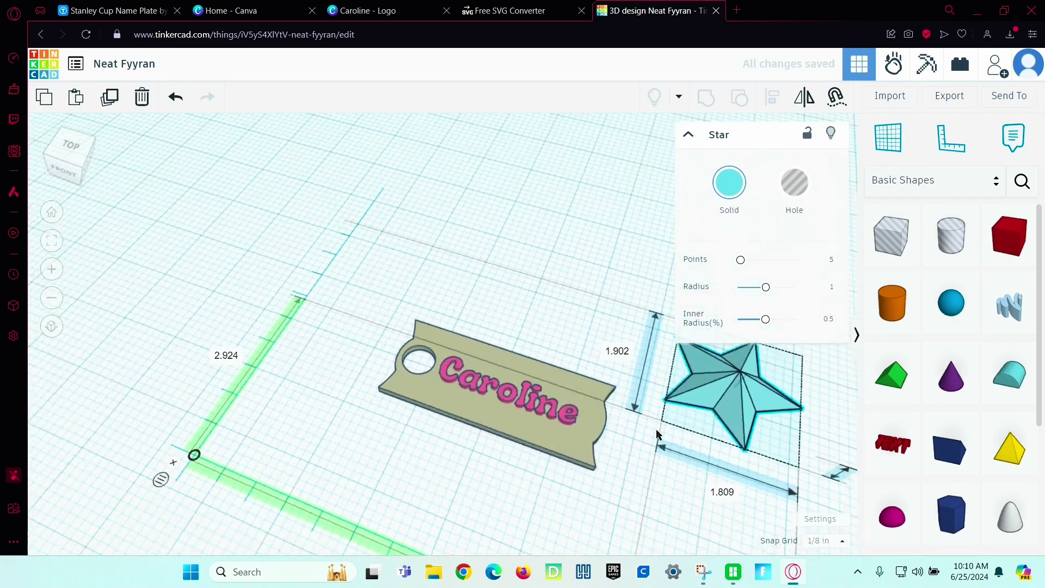
middle_click_drag(657, 434, 256, 280)
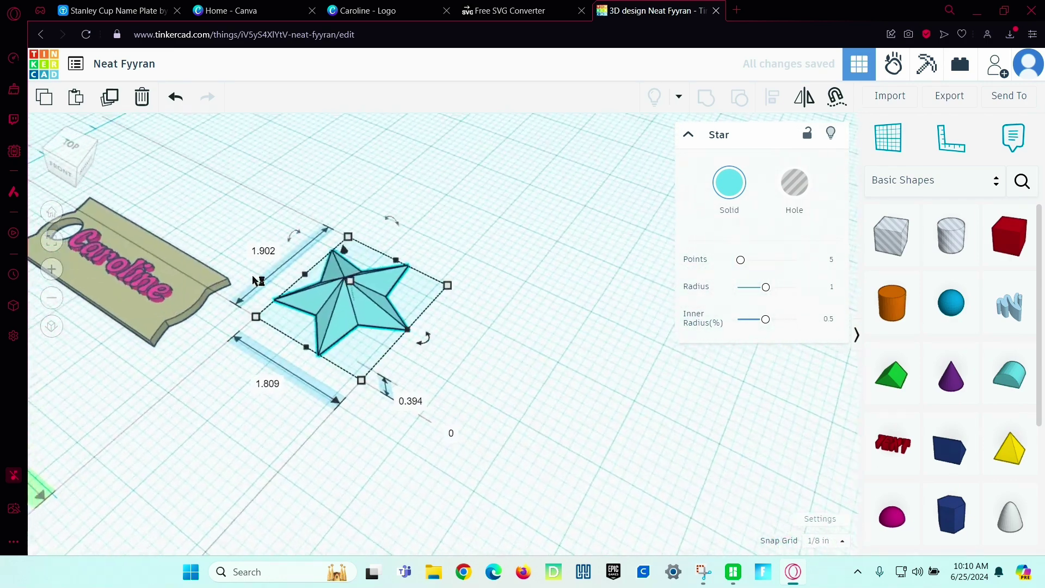
Resize the star to 0.07 high and 0.3 wide.
left_click(412, 402)
key("BackSpace")
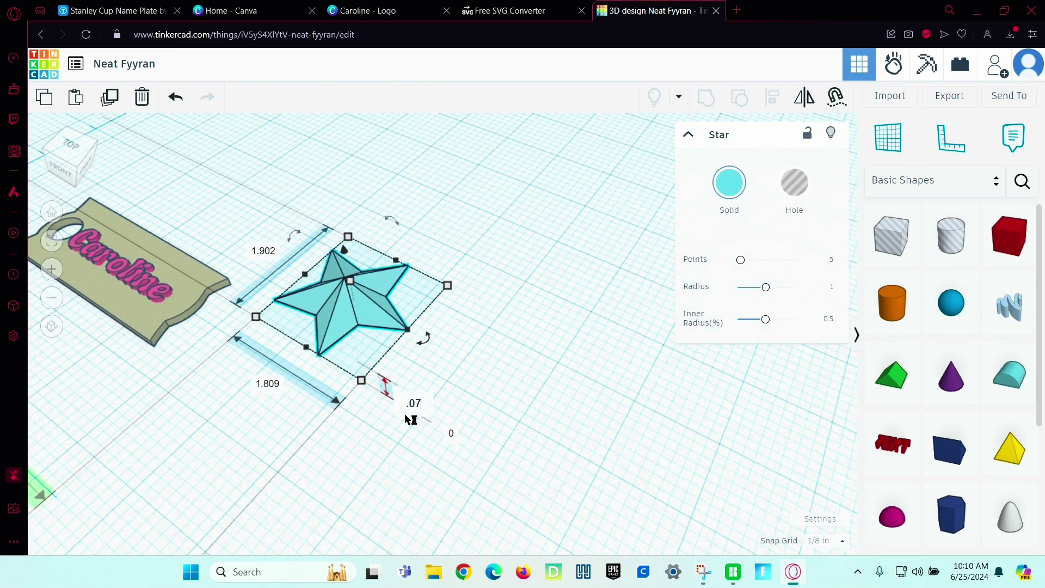
type(".07")
key("Return")
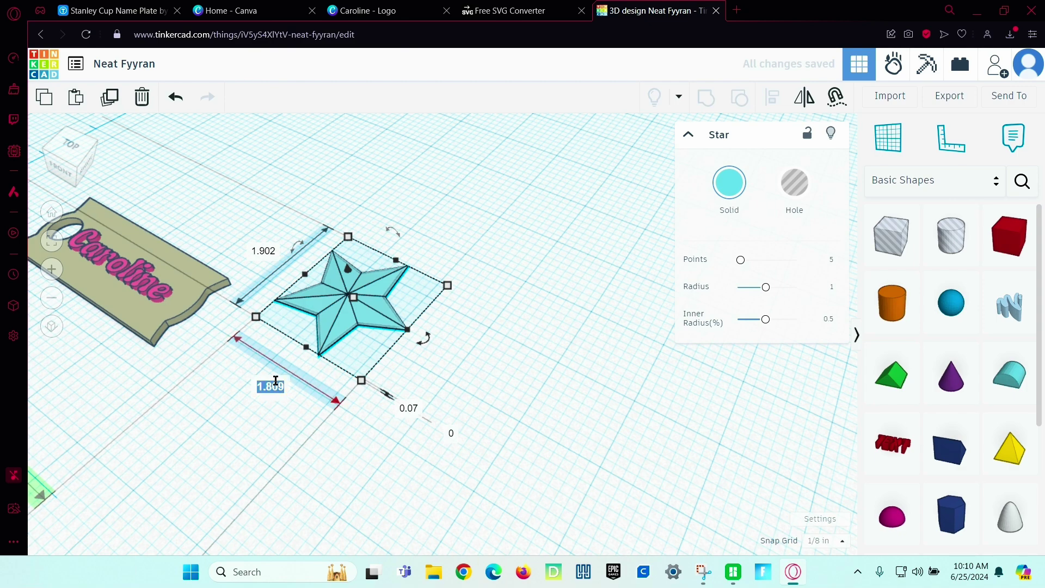
type(".3")
key("Return")
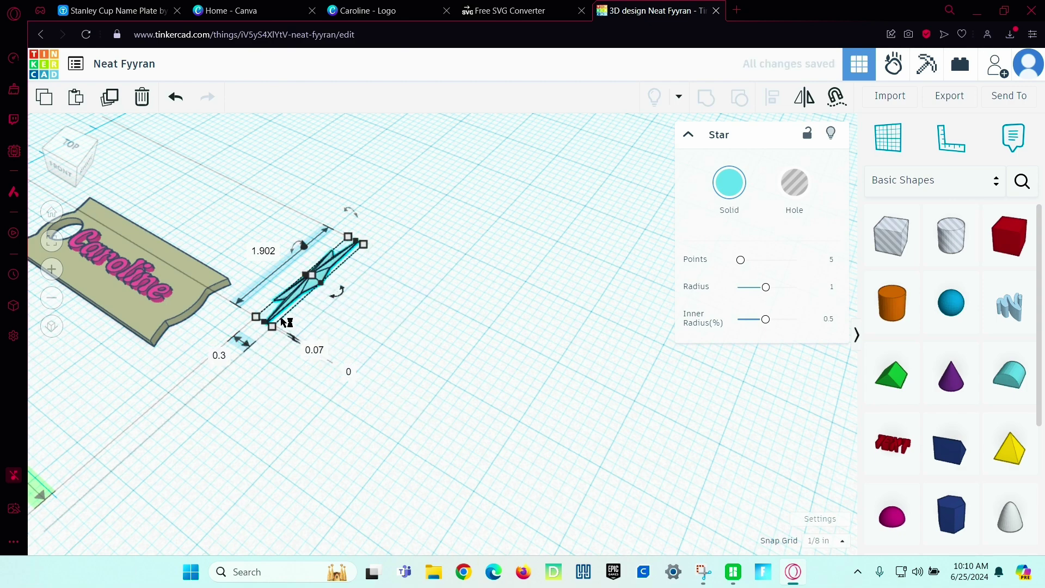
left_click(253, 257)
Set the star's length to 0.3 and its elevation to 0.108.
type(".3")
key("Return")
right_click_drag(187, 422, 308, 383)
left_click_drag(292, 356, 276, 296)
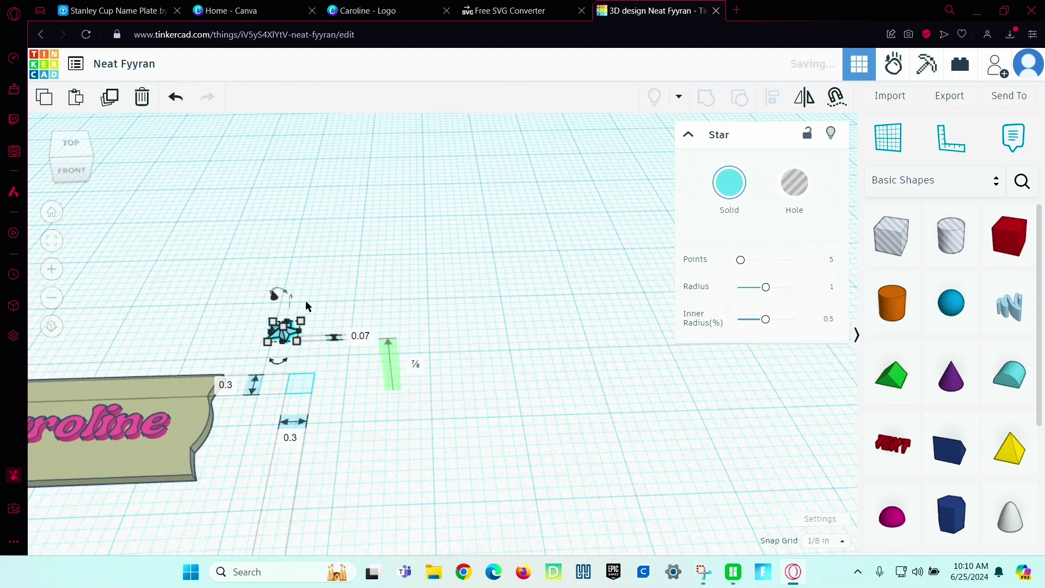
left_click(425, 366)
type(".")
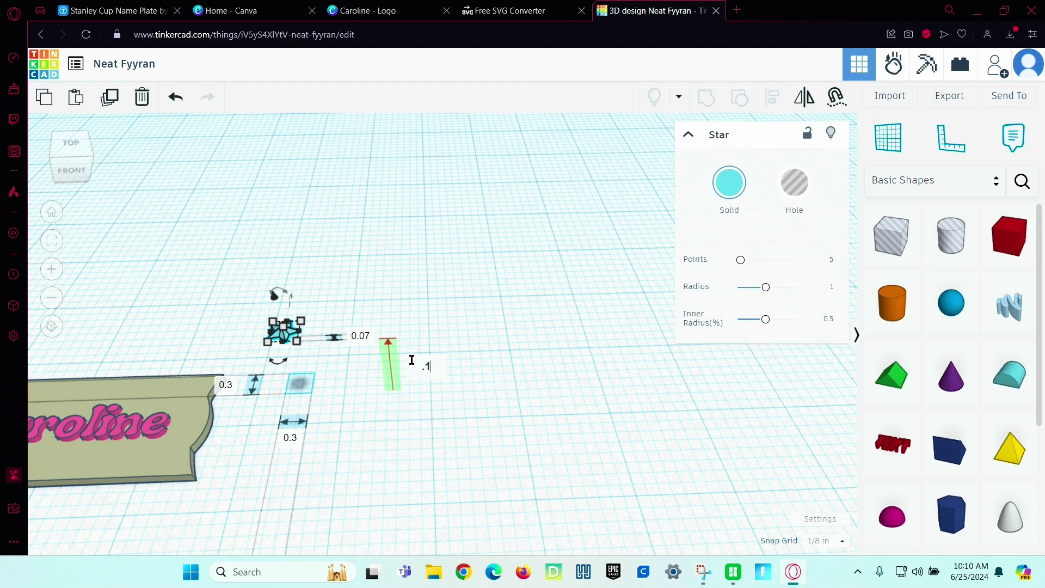
type("108")
key("Return")
Set snap grid to 1/64 in and nudge the star onto the plate below Caroline's end.
right_click_drag(249, 492, 487, 459)
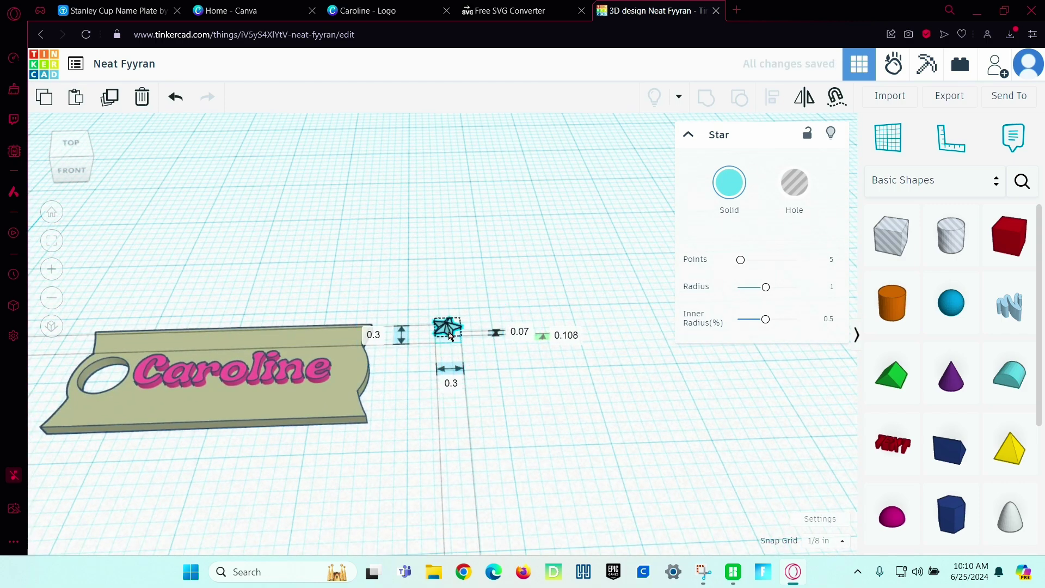
left_click_drag(449, 338, 329, 410)
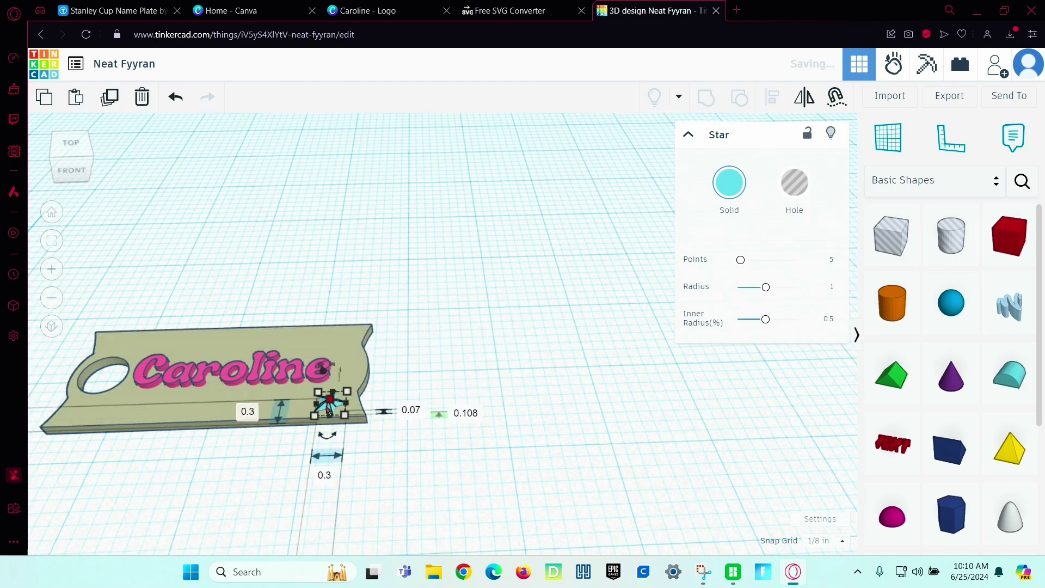
right_click_drag(457, 516, 811, 547)
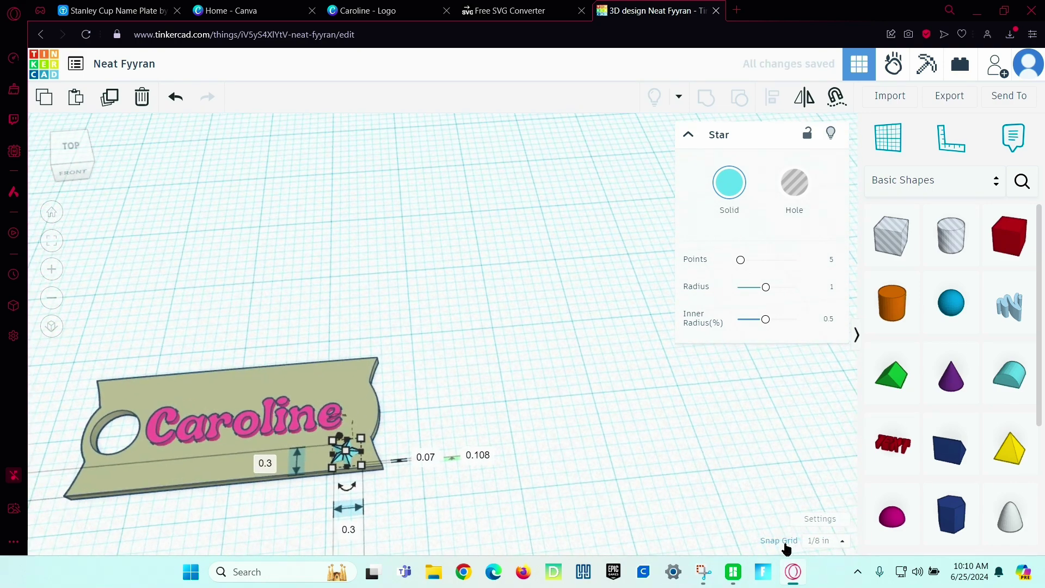
left_click(815, 542)
left_click(822, 423)
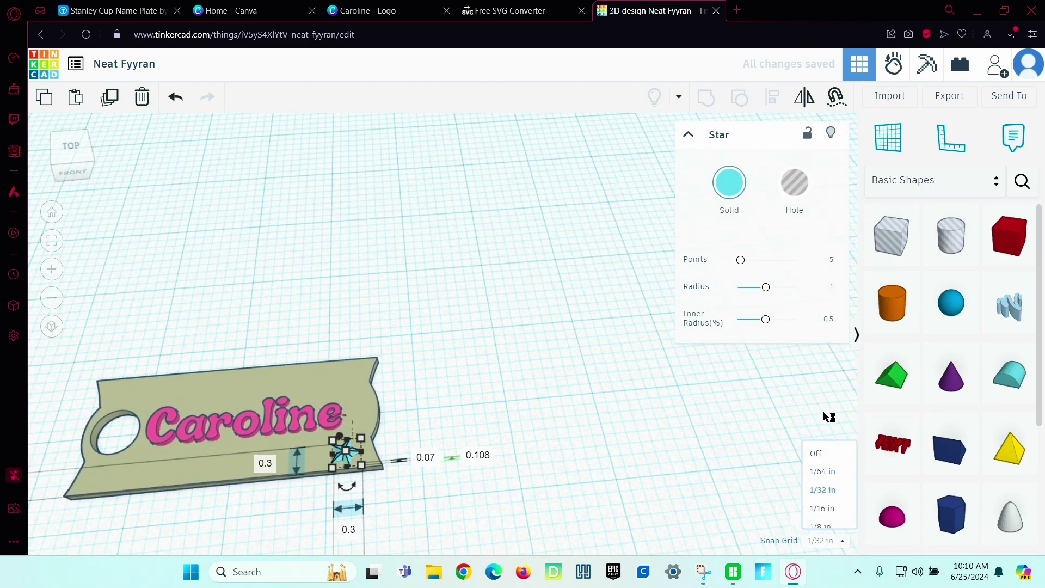
left_click(822, 541)
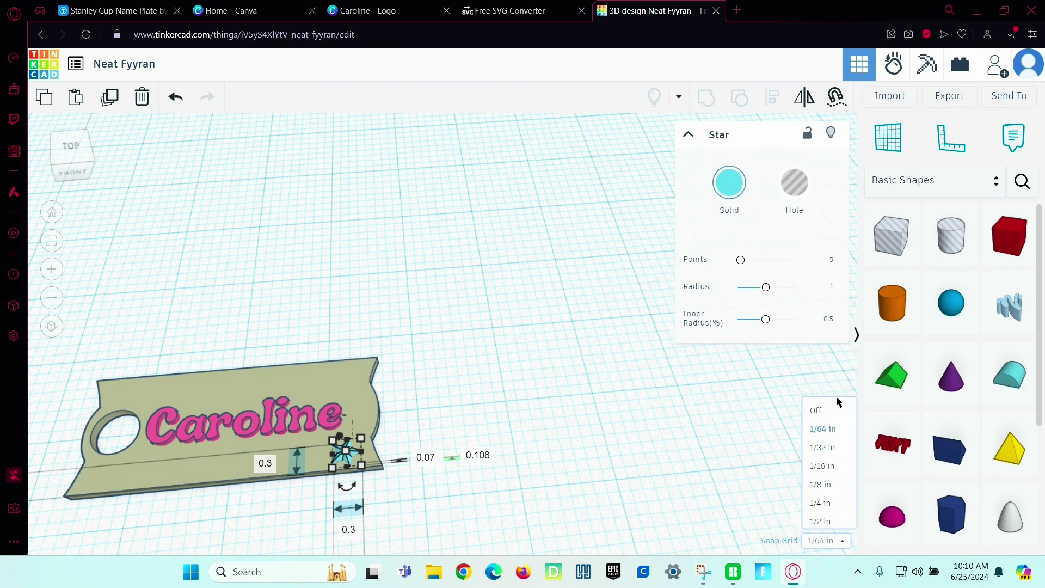
left_click(832, 403)
scroll(623, 468, "up", 5)
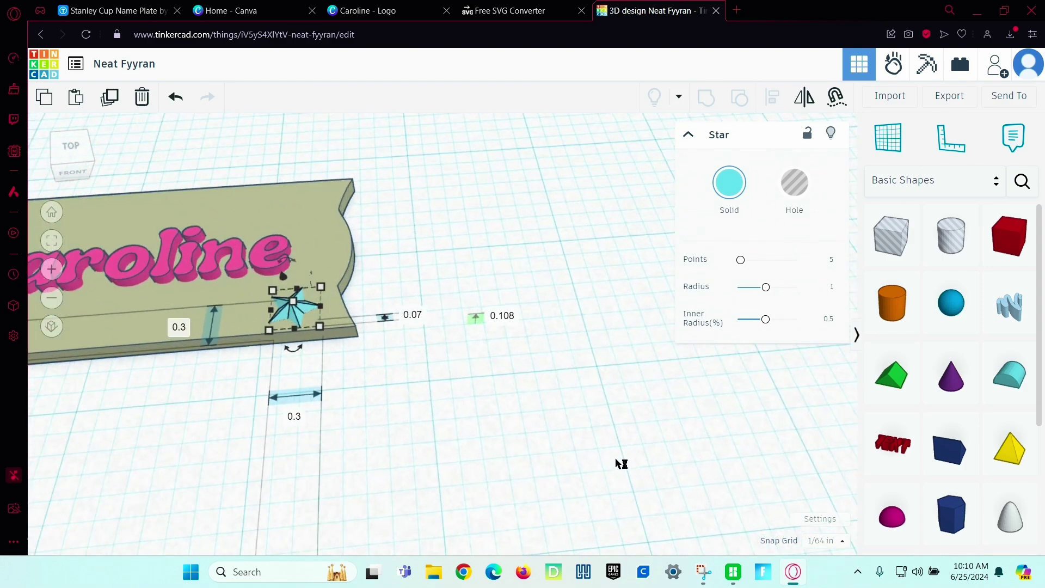
key("Left")
key("Left")
key("Up")
key("Up")
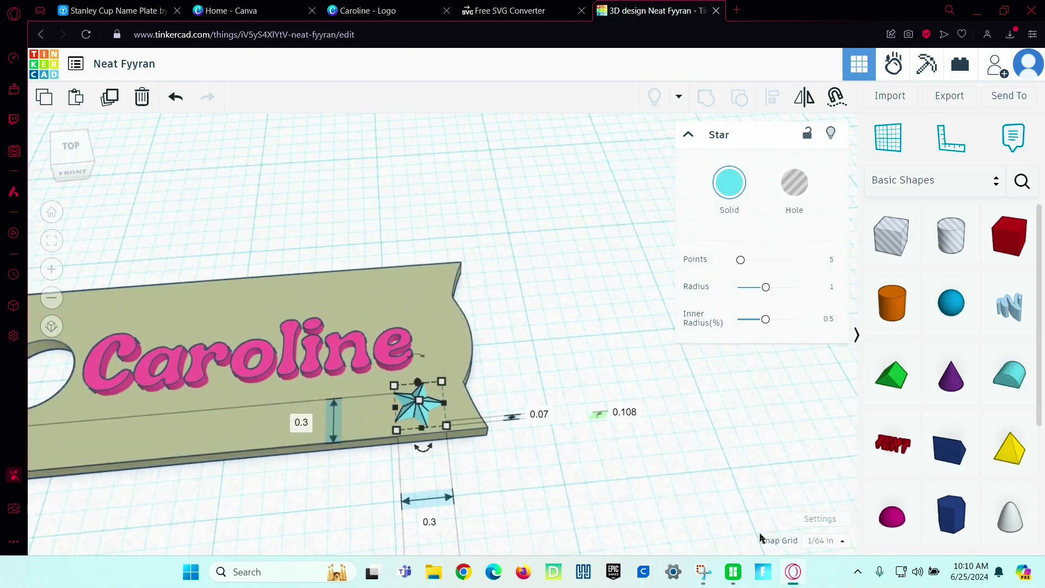
Nudge the star left, then duplicate it and space the copy along the plate.
key("Left")
key("Left")
key("Left")
key("Left")
key("Left")
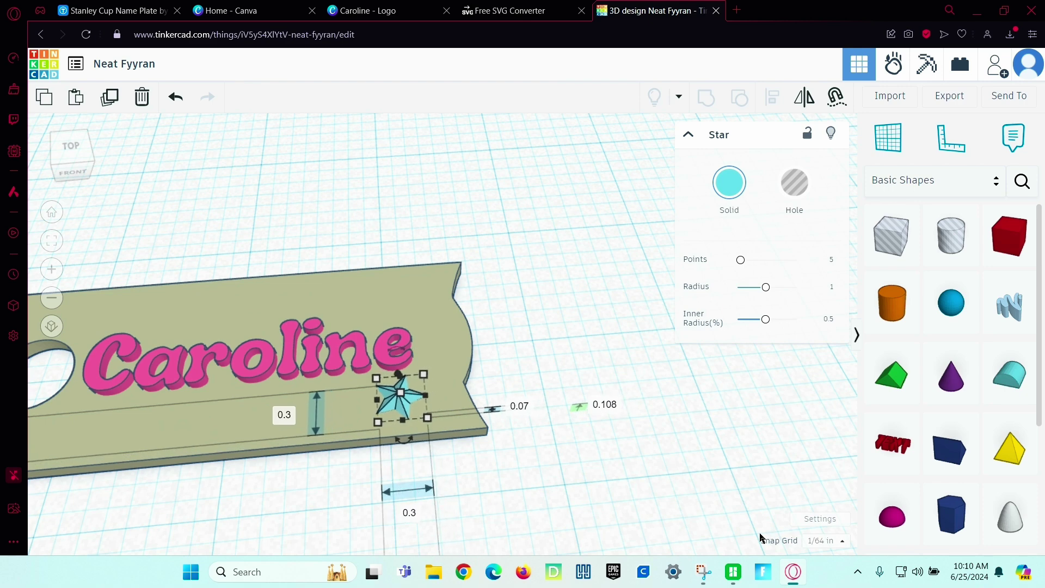
key("ctrl+d")
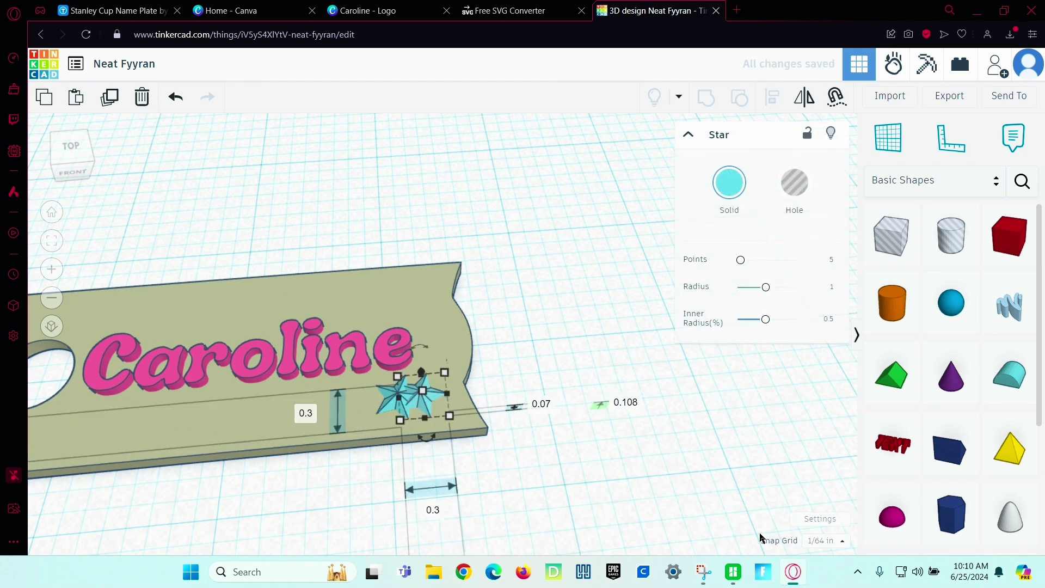
key("Left")
key("Left")
key("Left")
key("Left")
key("Left")
key("Left")
key("Left")
key("Left")
key("Left")
key("Left")
key("Left")
key("Left")
key("Left")
key("Left")
key("Left")
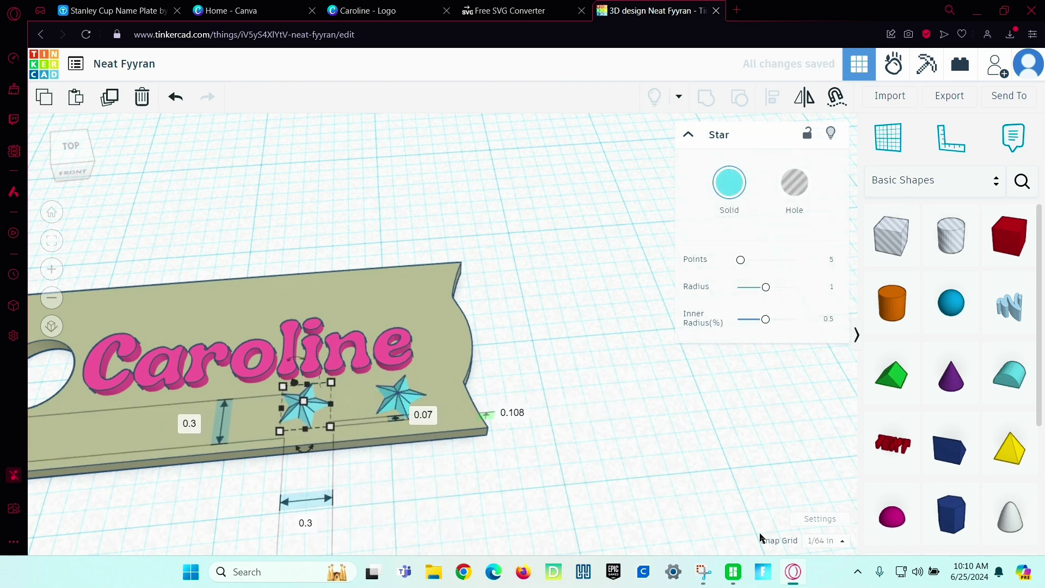
key("Right")
key("Right")
key("Right")
key("Right")
key("Right")
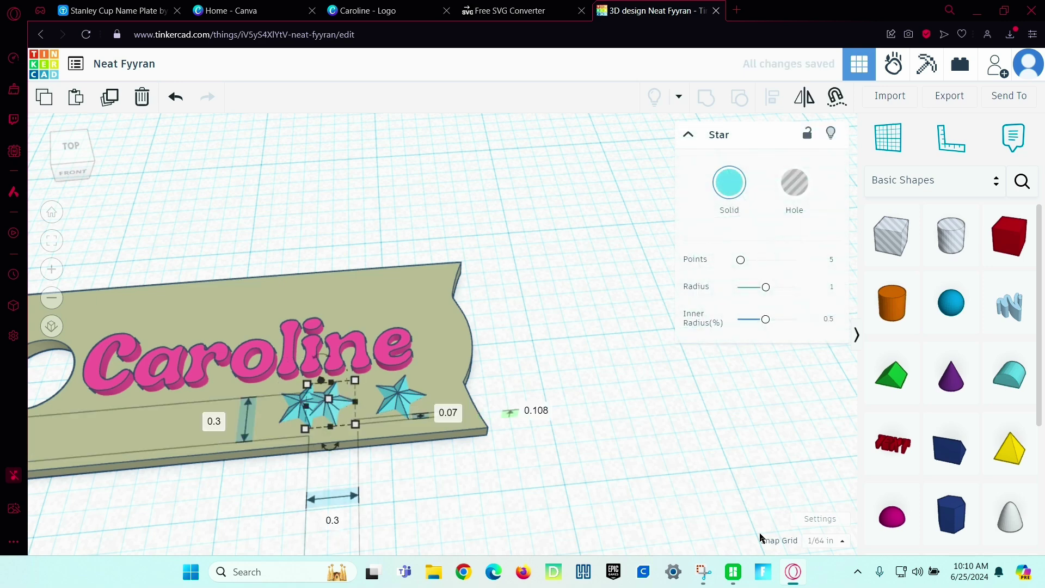
key("Left")
key("Left")
key("Left")
key("Left")
key("Left")
key("Left")
key("Left")
key("Left")
key("Left")
key("Left")
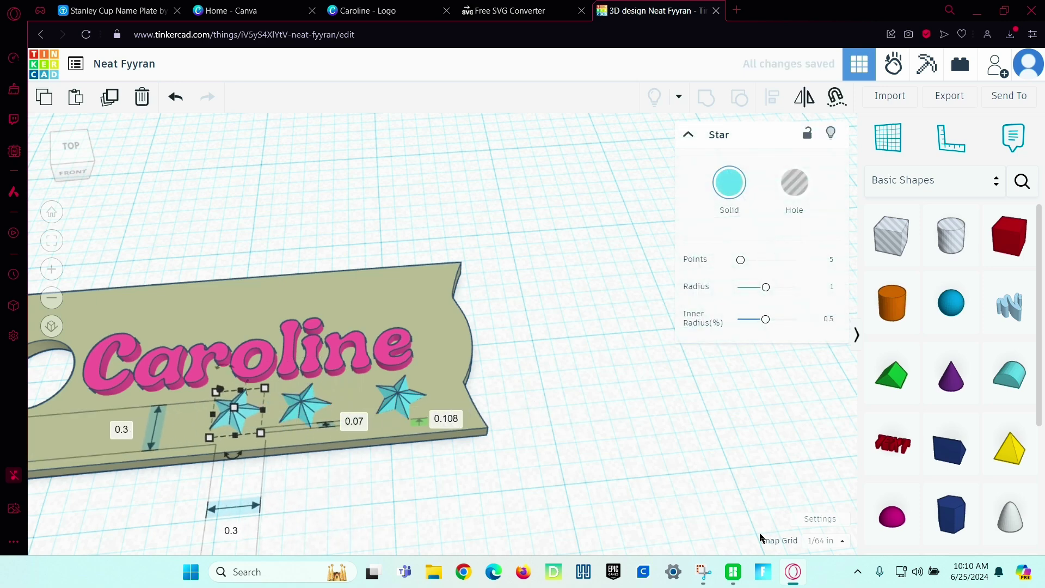
key("Left")
key("Left")
key("Left")
key("Left")
key("Left")
key("Left")
key("Left")
key("Left")
key("Left")
key("Left")
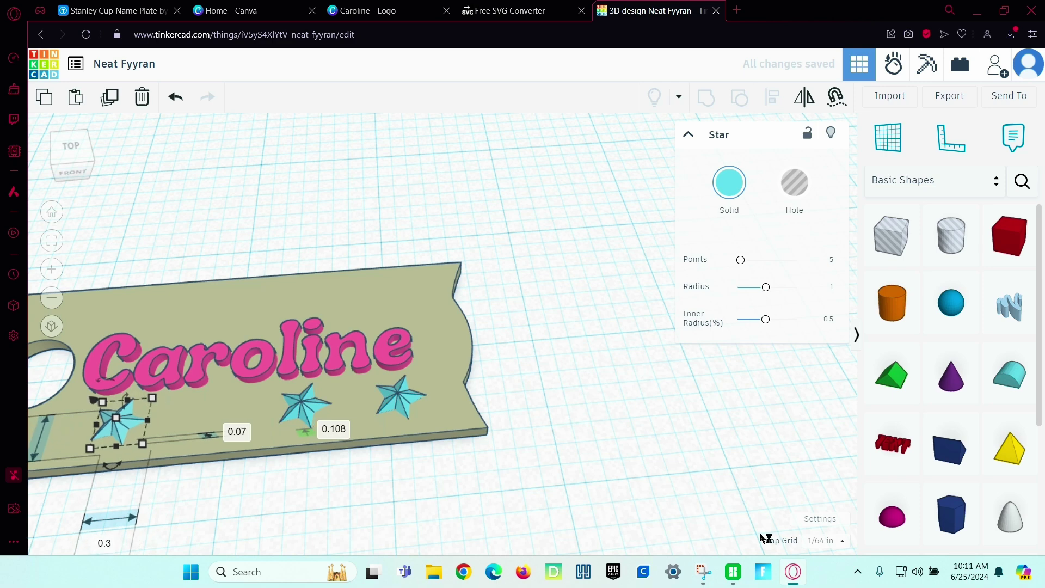
key("Right")
key("Right")
key("Right")
key("Right")
key("Right")
key("Right")
key("Right")
key("Right")
key("Right")
key("Right")
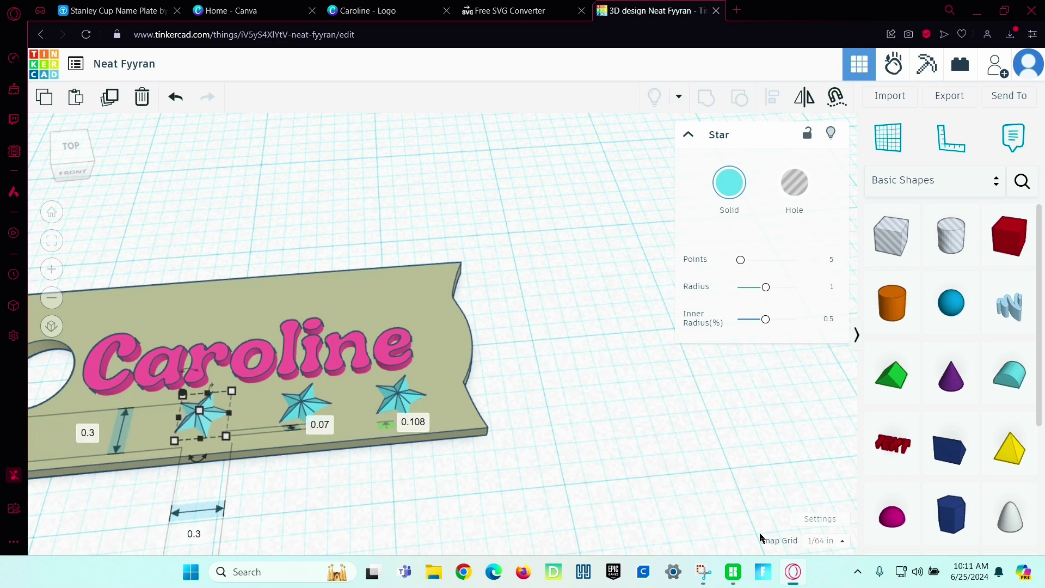
key("Right")
key("Right")
key("Right")
key("Right")
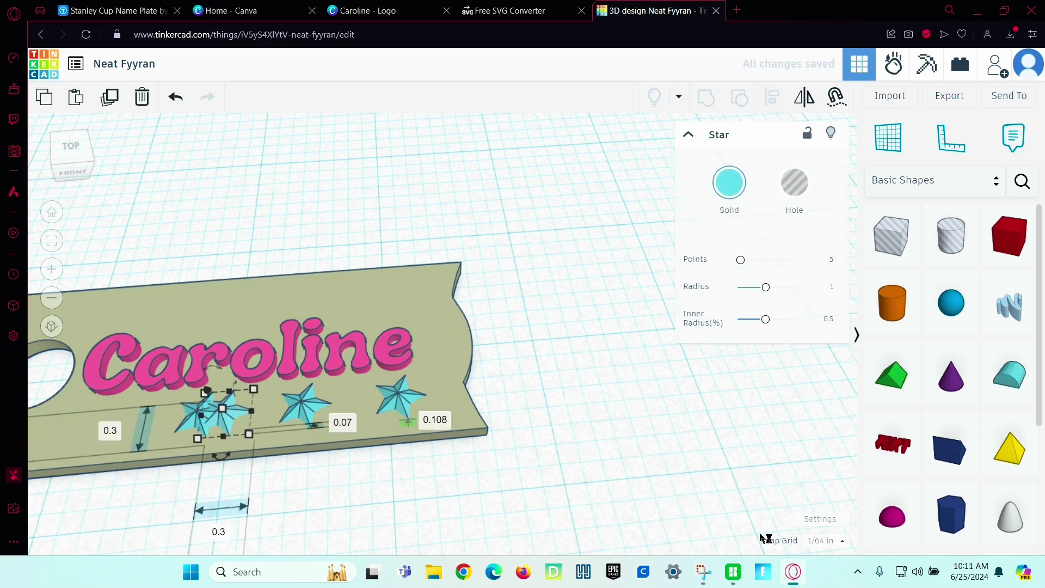
key("Left")
key("Left")
key("Left")
key("Left")
key("Left")
key("Left")
key("Left")
key("Left")
key("Left")
key("Left")
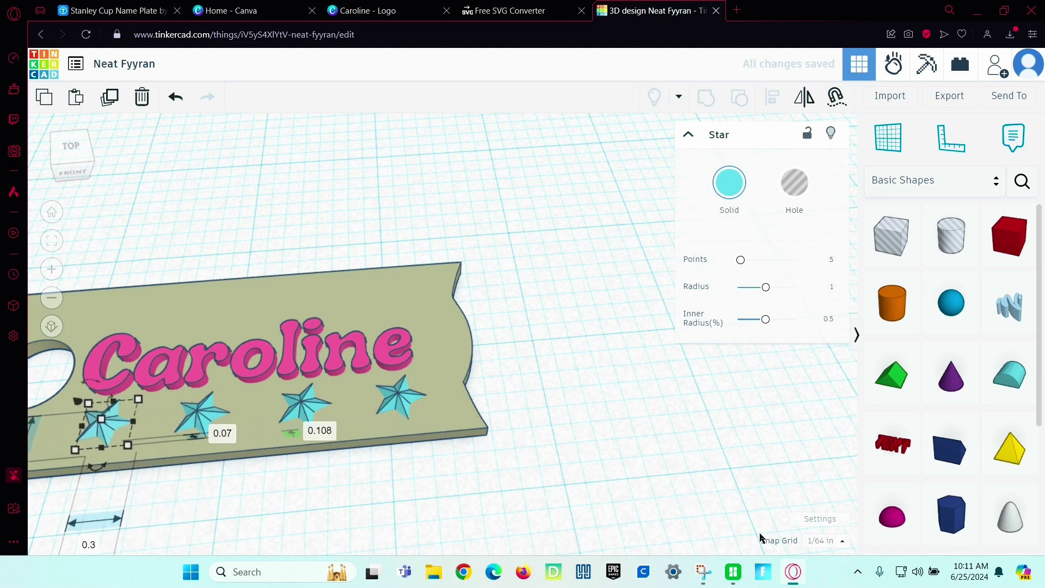
key("Right")
key("Right")
key("Right")
key("Right")
key("Right")
key("Right")
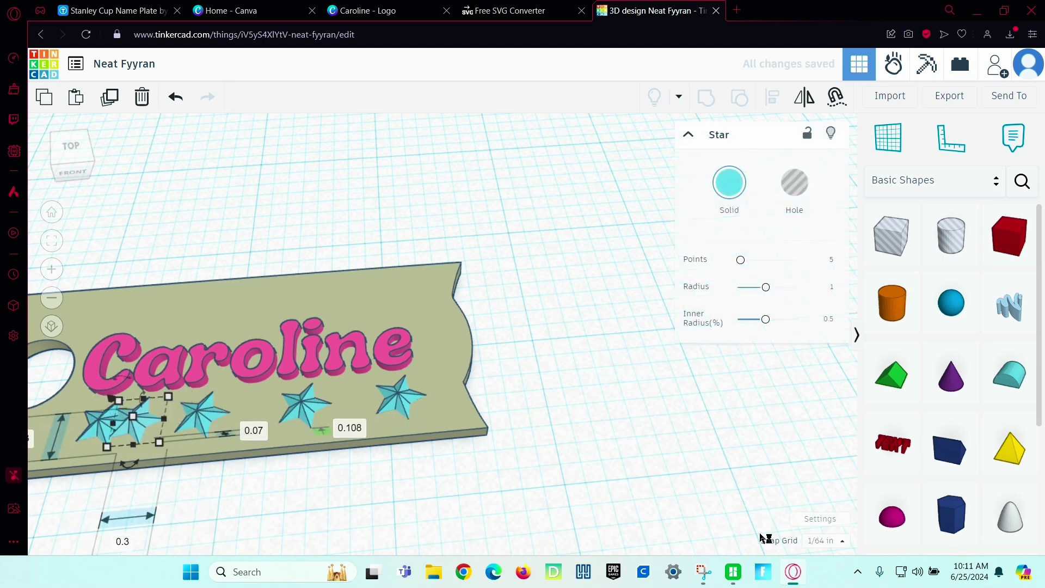
key("Right")
key("Right")
key("Right")
key("Right")
key("Right")
key("Right")
key("Right")
key("Right")
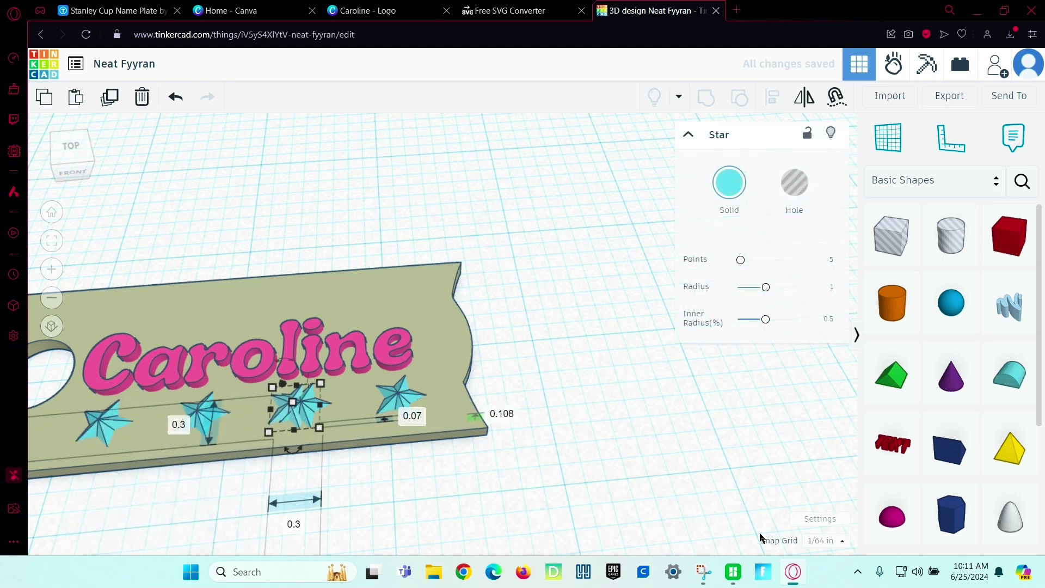
key("Right")
key("Right")
key("Right")
key("Right")
key("Right")
key("Right")
key("Right")
key("Right")
key("Right")
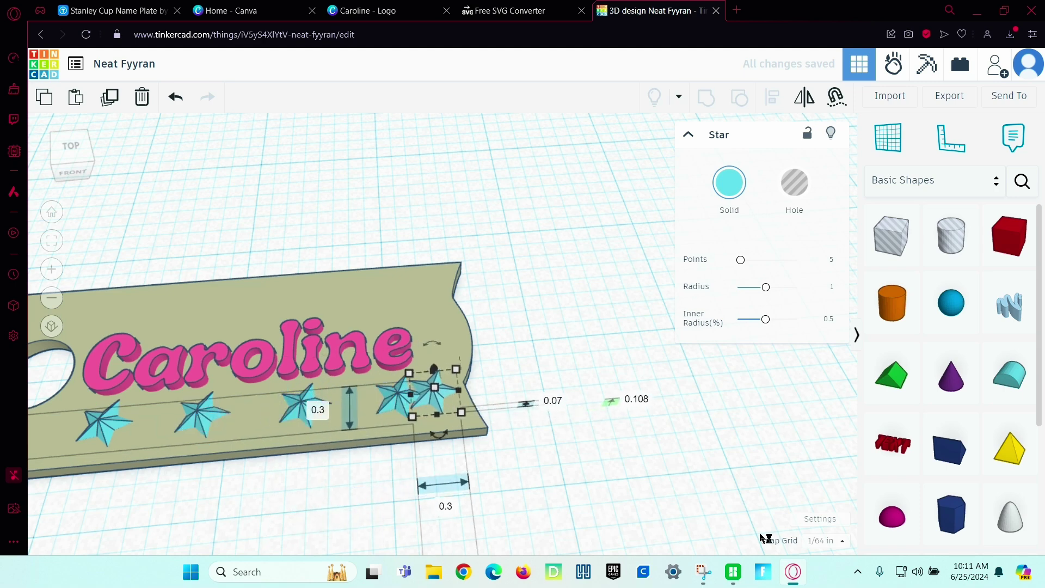
Move the star copy up above Caroline and fine-tune its position leftward.
key("Up")
key("Up")
key("Up")
key("Up")
key("Up")
key("Up")
key("Up")
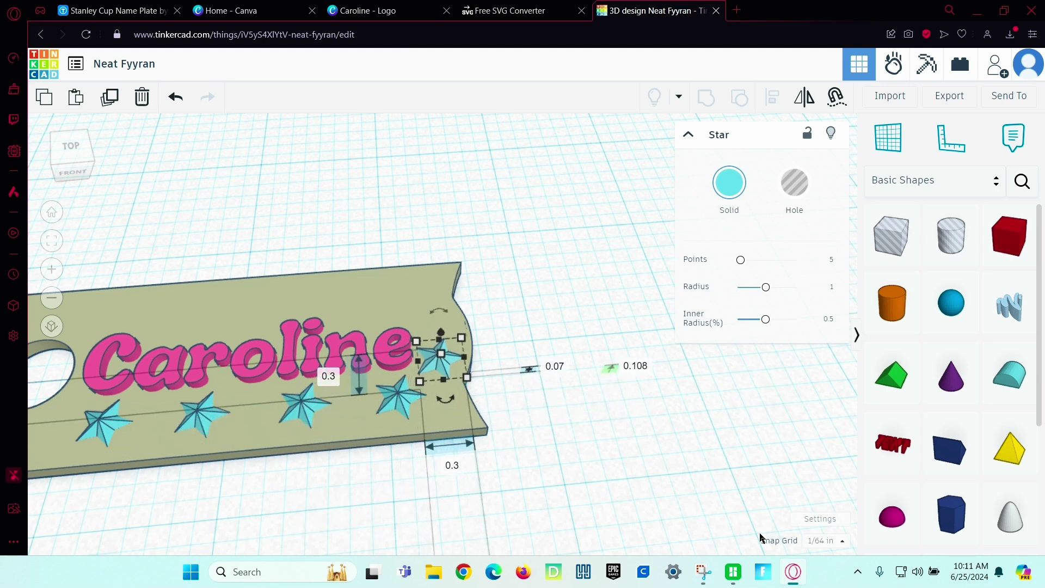
key("Up")
key("Up")
key("Up")
key("Up")
key("Up")
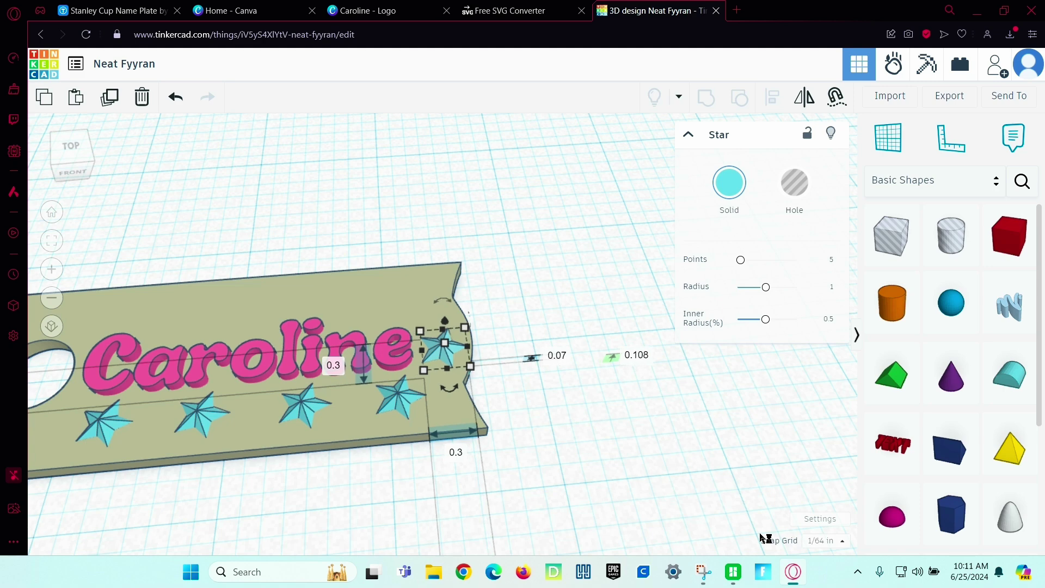
key("Up")
key("Up")
key("Up")
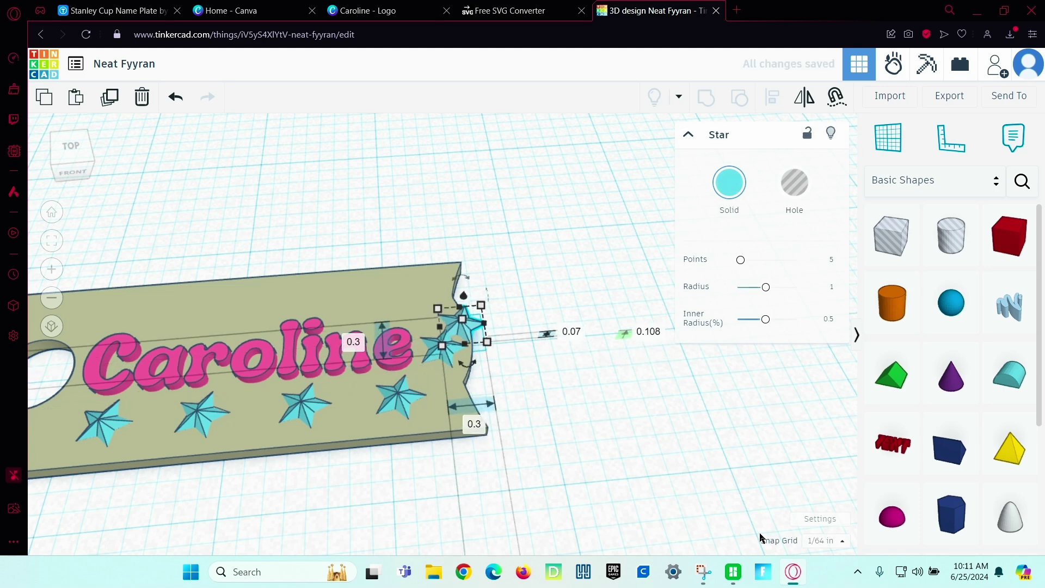
key("Up")
key("Up")
key("Up")
key("Up")
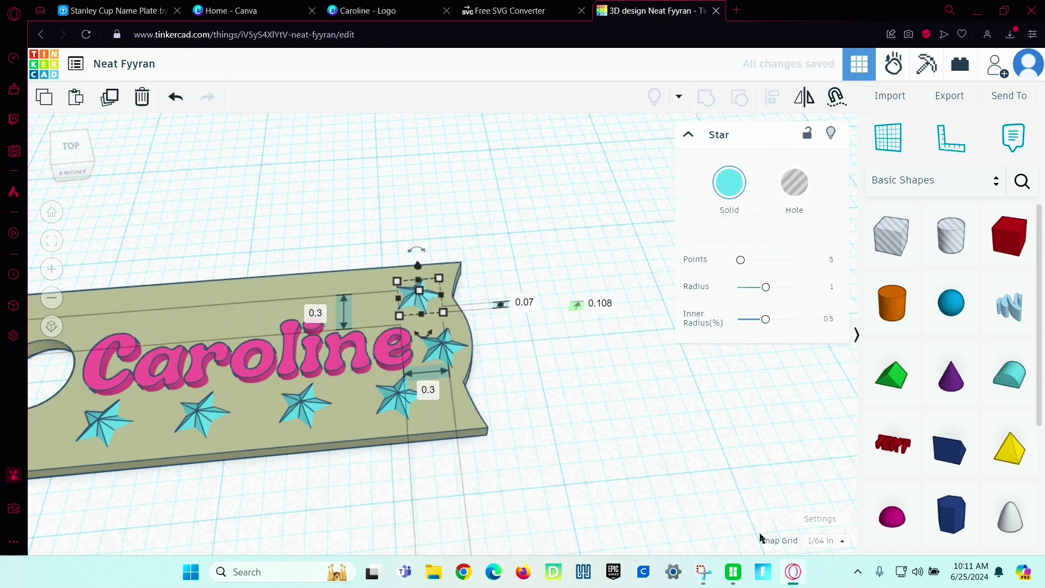
key("Left")
key("Left")
key("Left")
key("Left")
key("Left")
key("Left")
key("Left")
key("Left")
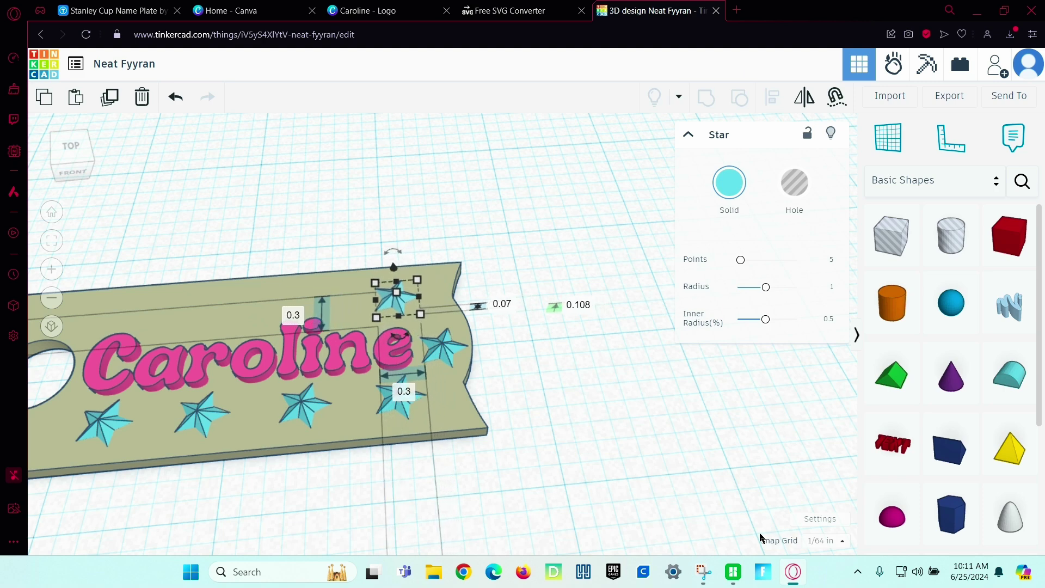
key("Right")
key("Left")
key("Left")
key("Left")
key("Left")
key("Left")
key("Left")
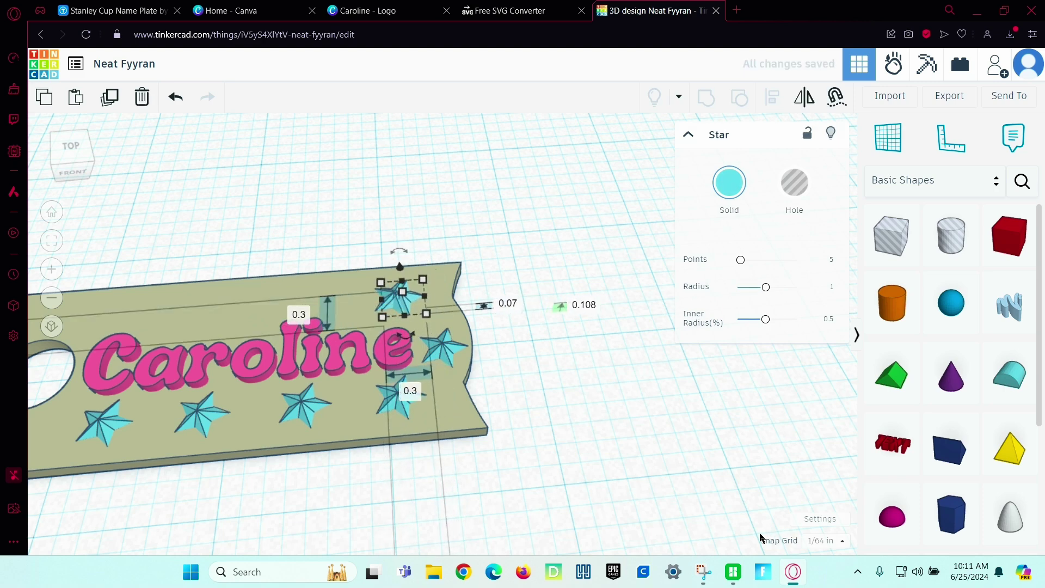
key("Left")
key("Left")
key("Left")
key("Left")
key("Left")
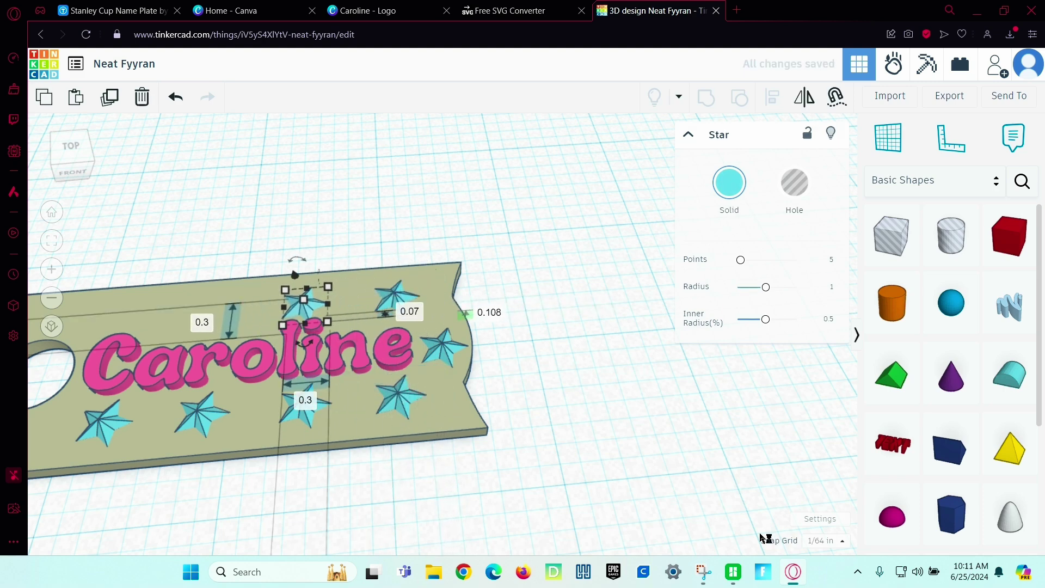
key("Right")
key("Right")
key("Left")
key("Left")
key("Left")
key("Left")
key("Left")
key("Left")
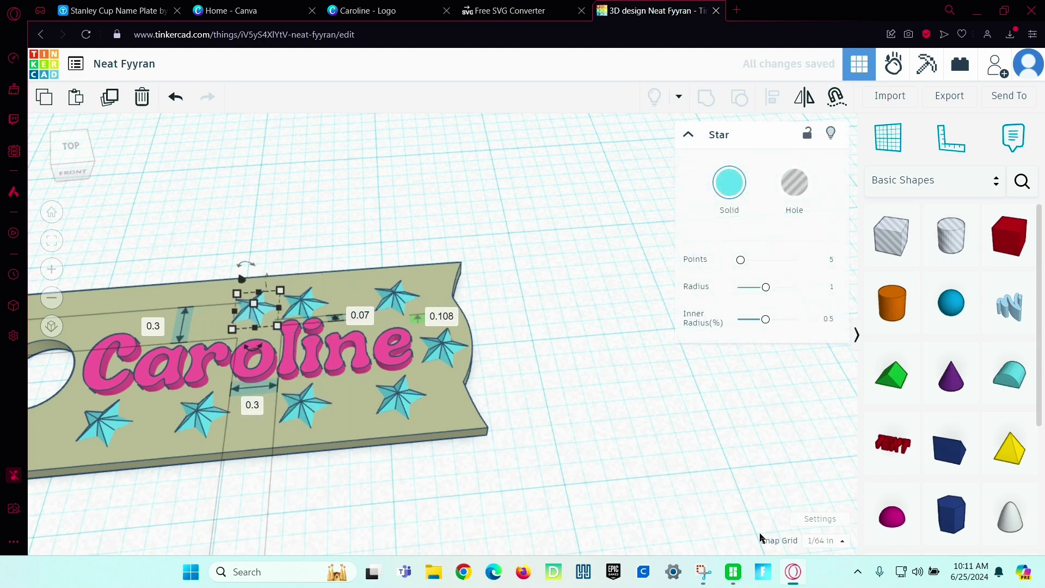
key("Left")
key("Left")
key("Left")
key("Left")
key("Left")
key("Left")
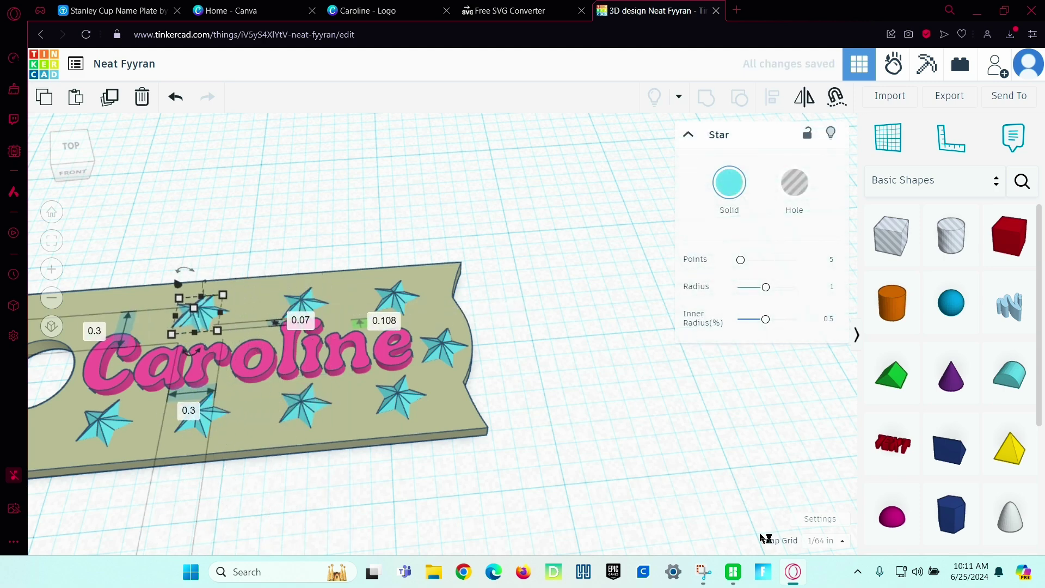
key("Left")
key("Left")
key("Left")
key("Left")
key("Left")
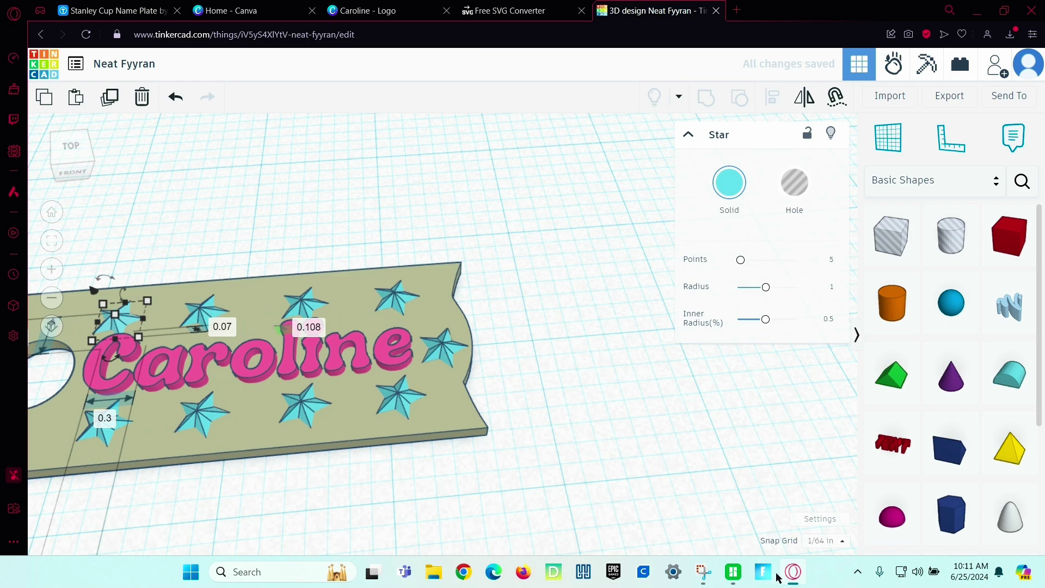
Select all eleven shapes on the plate and group them into one object.
left_click(684, 425)
right_click_drag(685, 424, 634, 510)
scroll(631, 520, "down", 3)
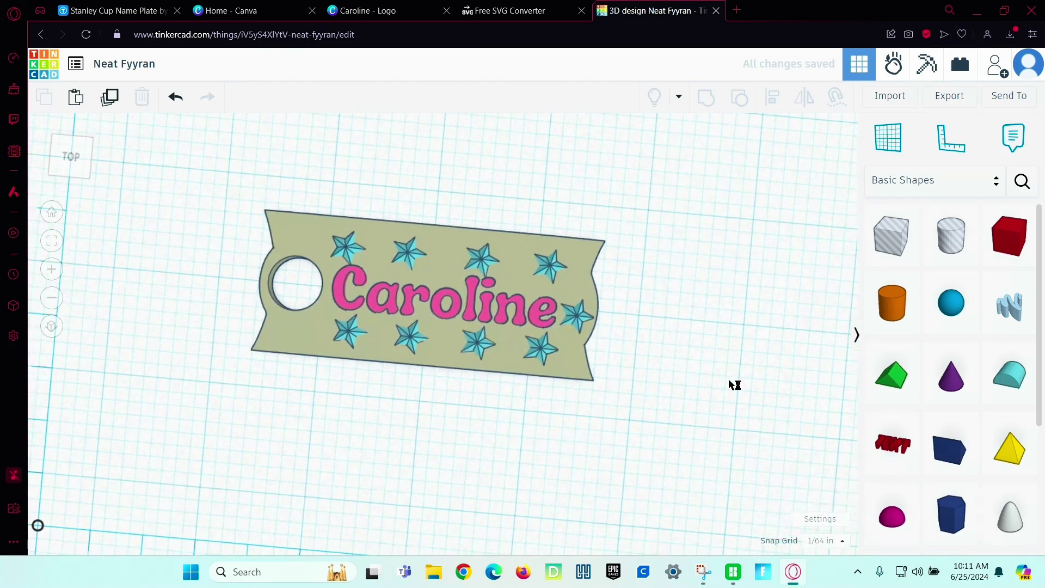
scroll(735, 385, "down", 2)
right_click_drag(621, 425, 396, 243)
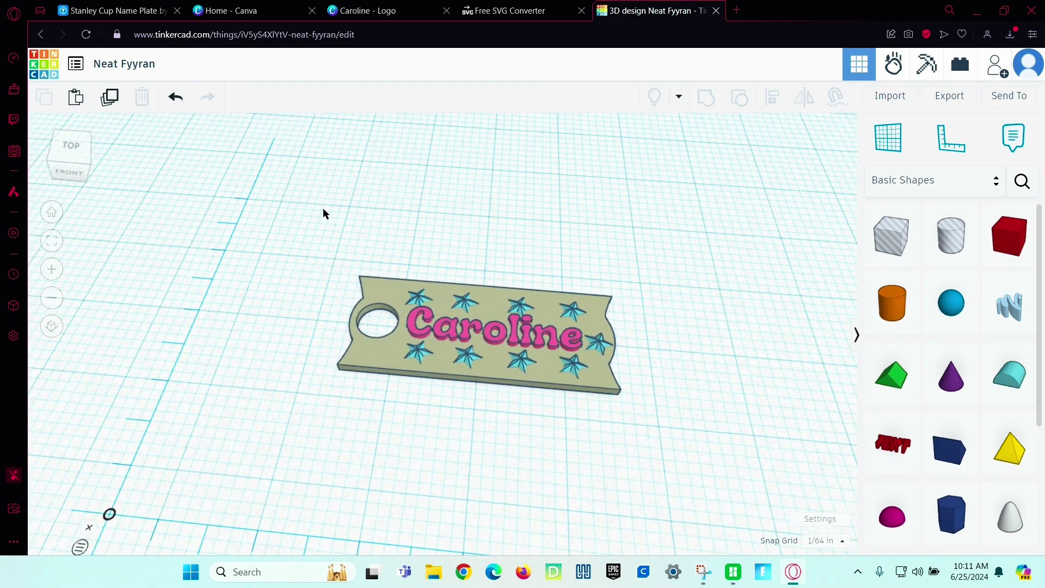
left_click_drag(346, 266, 705, 471)
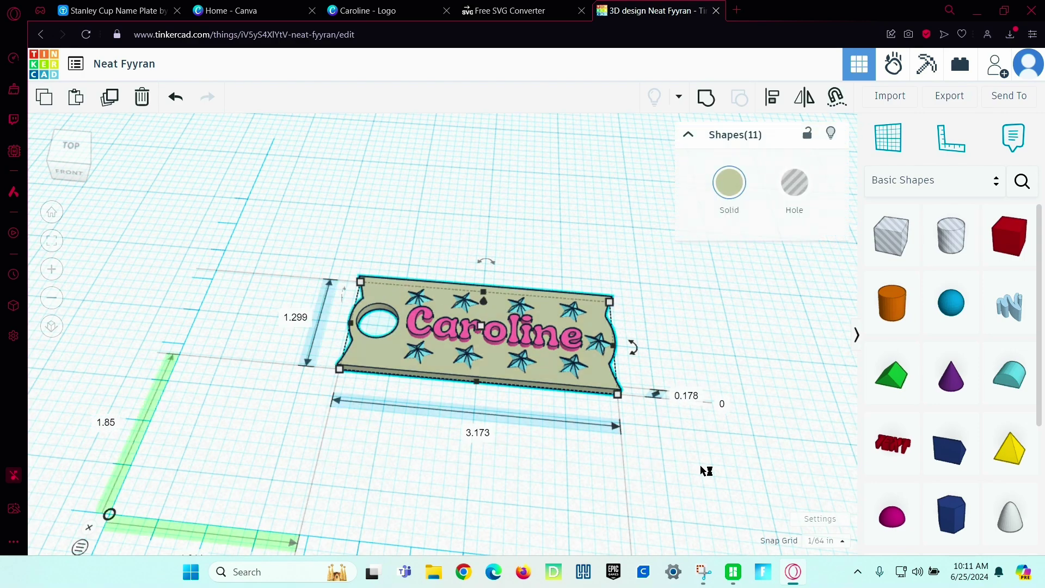
left_click(707, 98)
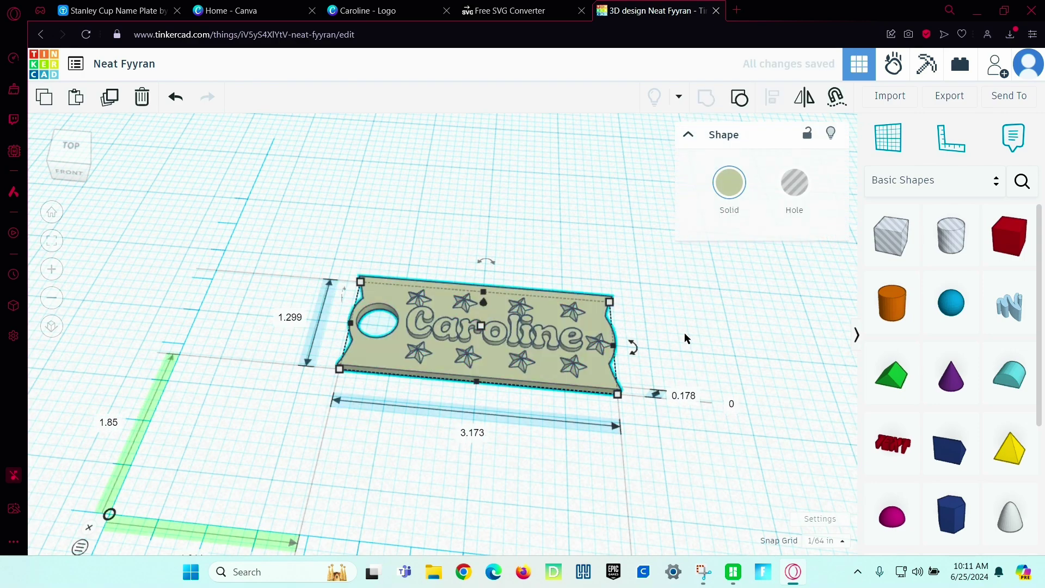
Export the grouped plate as Neat Fyyran.stl and launch Bambu Studio.
right_click_drag(685, 338, 732, 347)
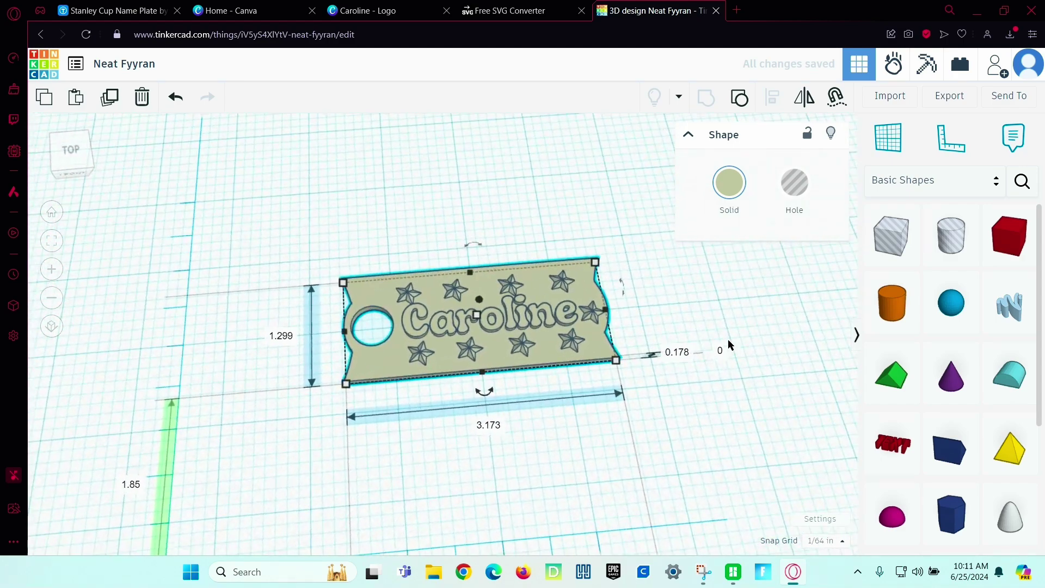
left_click(963, 101)
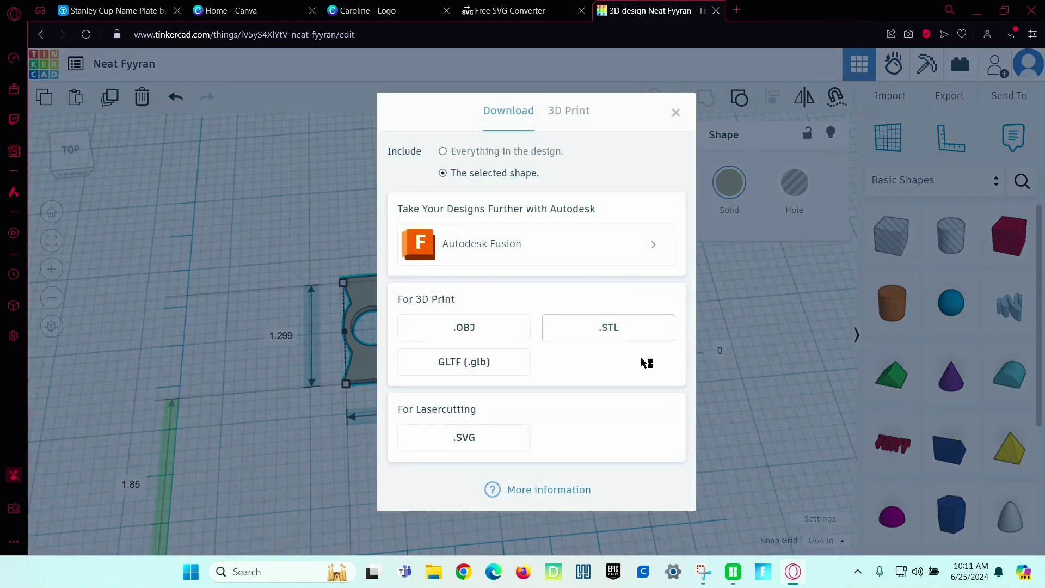
left_click(644, 328)
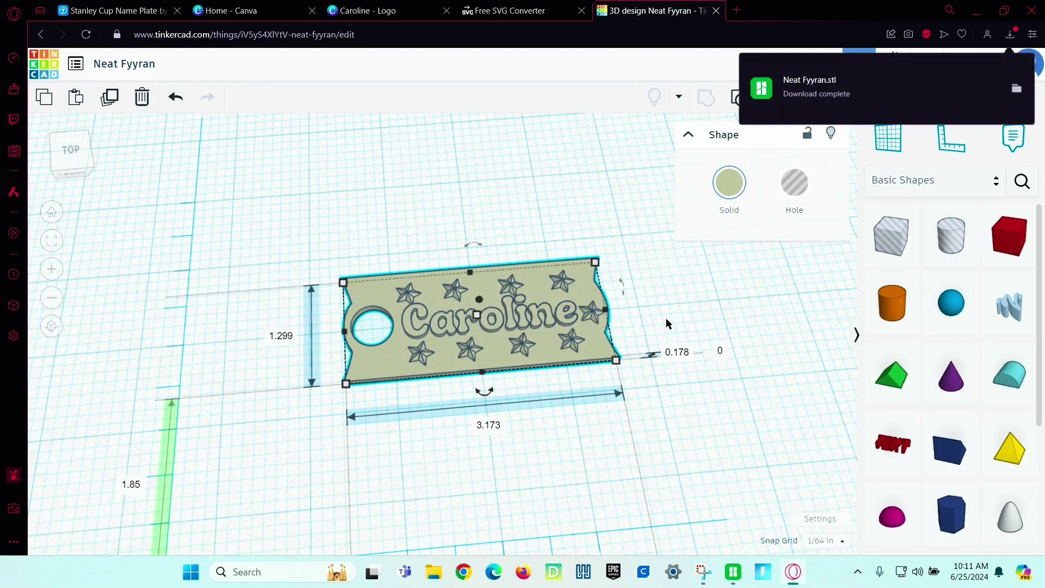
right_click(735, 570)
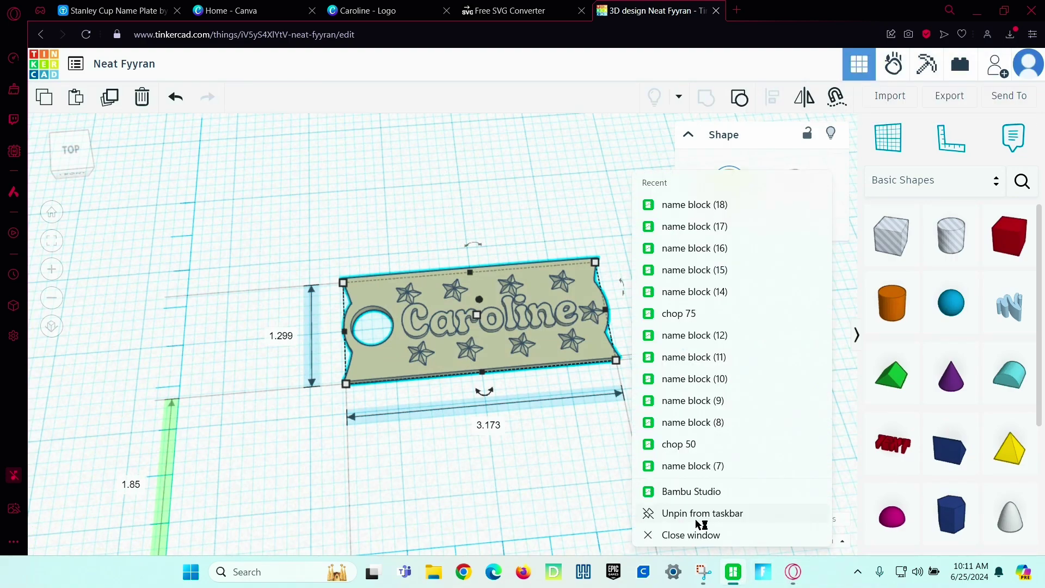
left_click(685, 496)
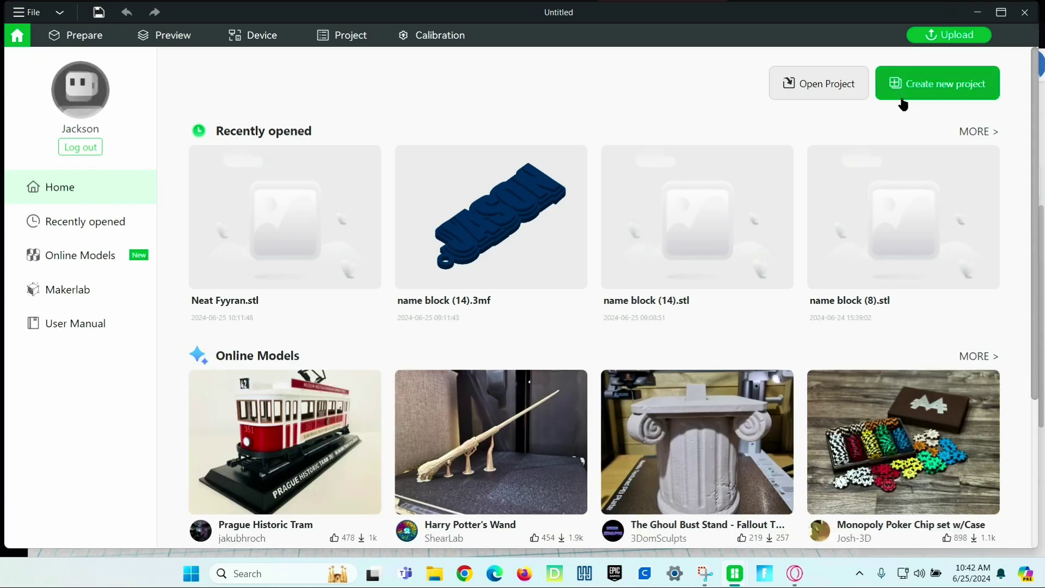
Start a new project and import Neat Fyyran.stl onto the build plate.
left_click(903, 103)
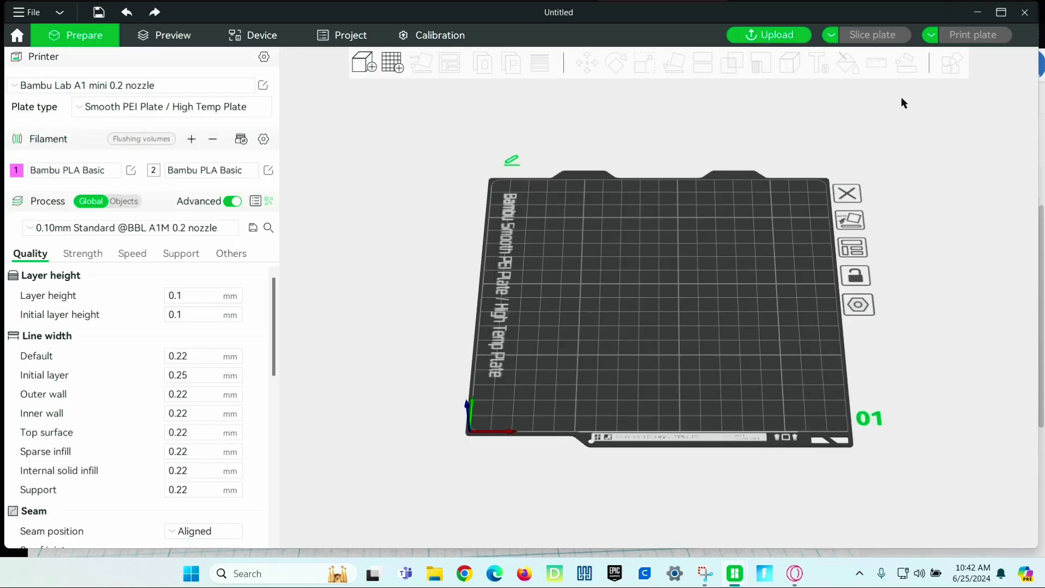
left_click(363, 63)
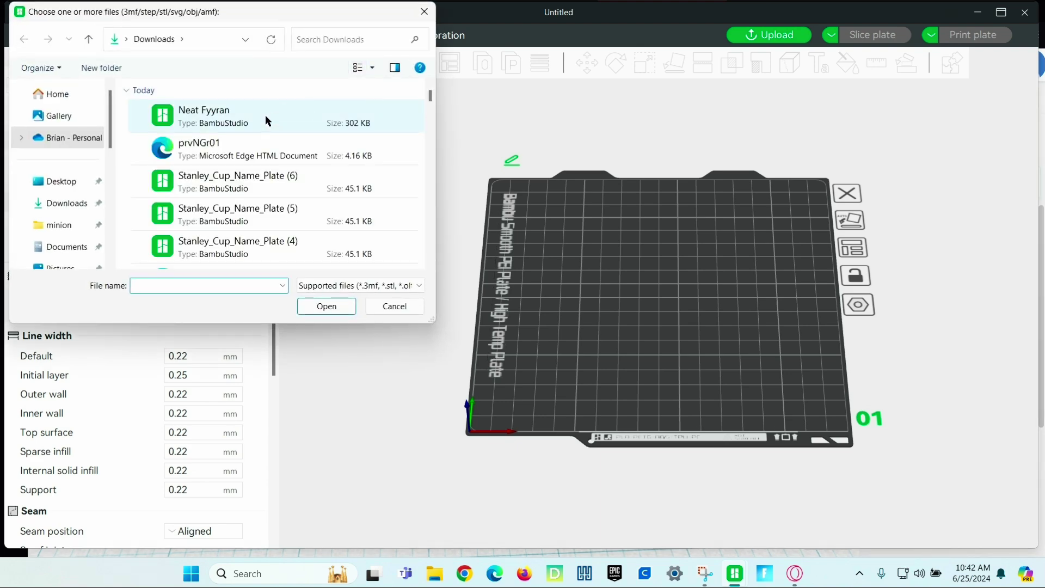
double_click(267, 120)
mouse_move(505, 424)
left_mouse_down()
mouse_move(524, 399)
mouse_move(498, 421)
left_mouse_up()
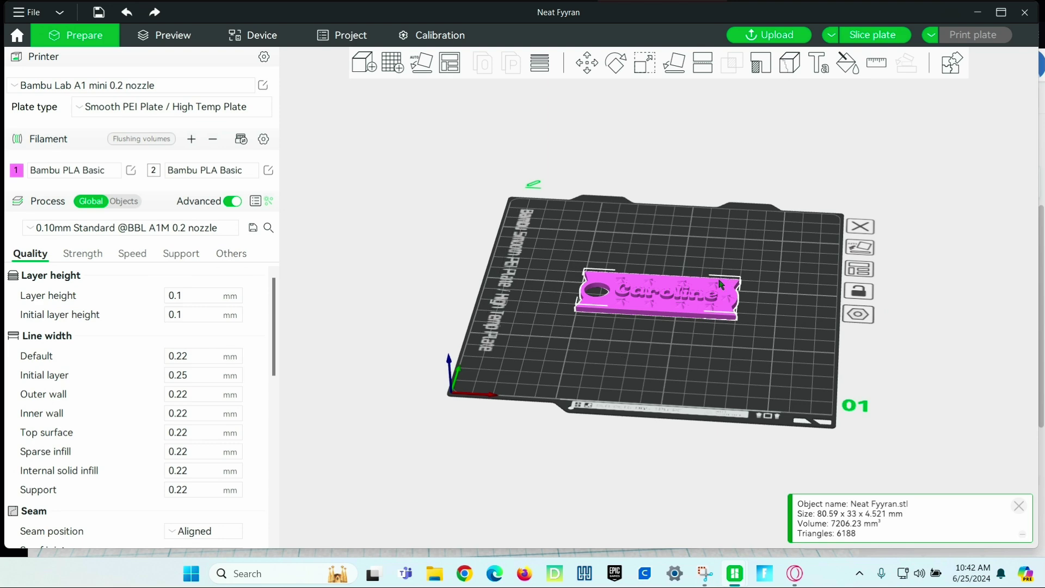
Assign filament 1 to the whole Caroline name plate.
right_click(707, 298)
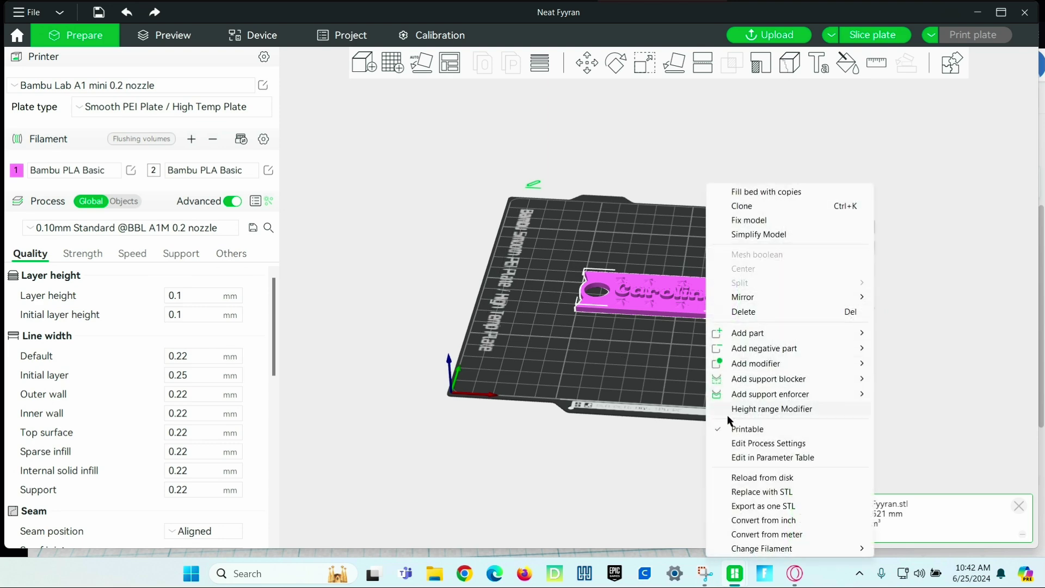
mouse_move(865, 548)
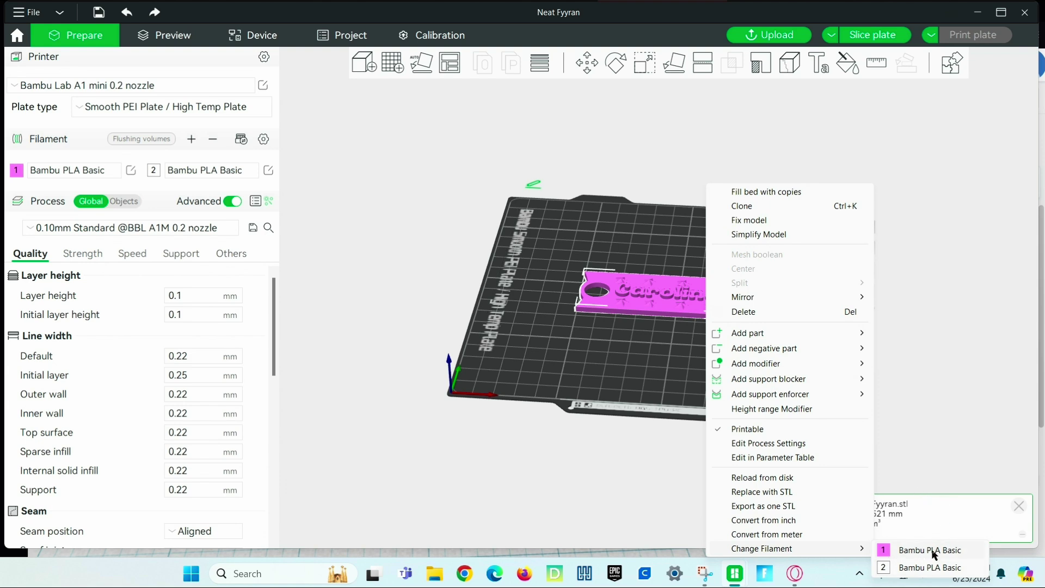
left_click(945, 486)
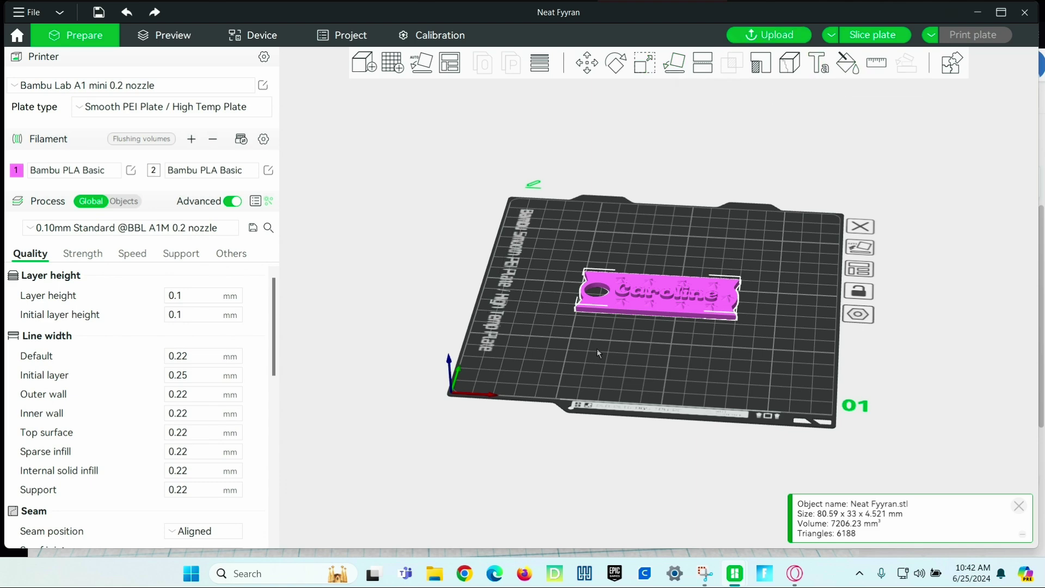
Height-range paint everything above the base with filament 2, making Caroline and stars white on pink.
left_click(854, 64)
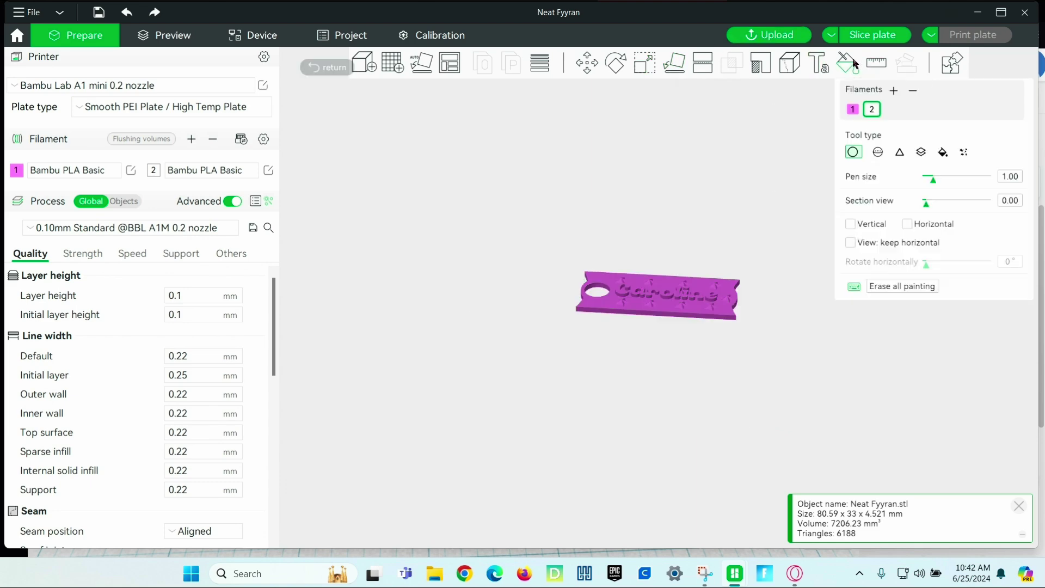
left_click_drag(739, 337, 775, 357)
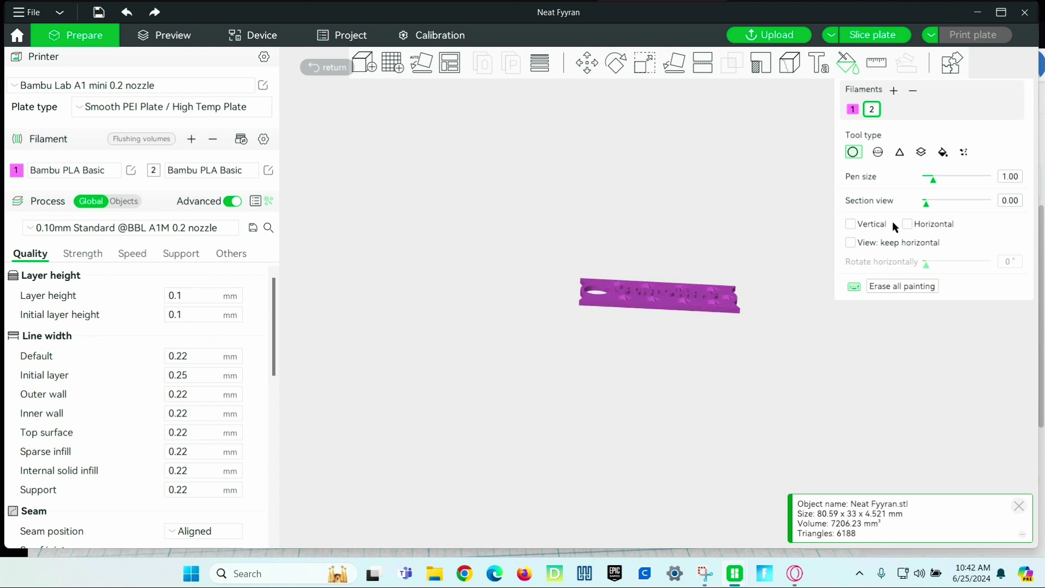
left_click(926, 155)
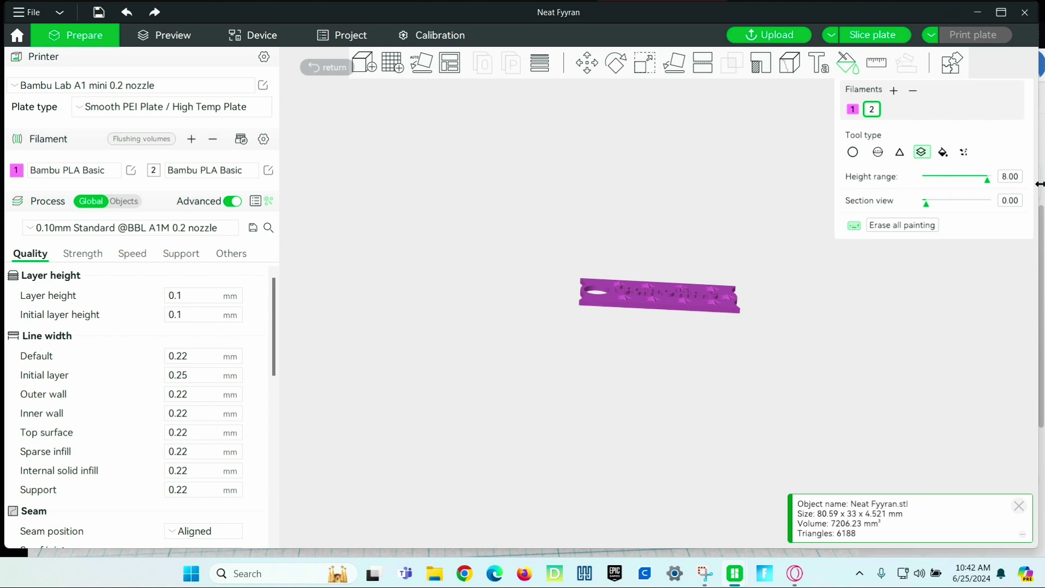
scroll(583, 338, "up", 8)
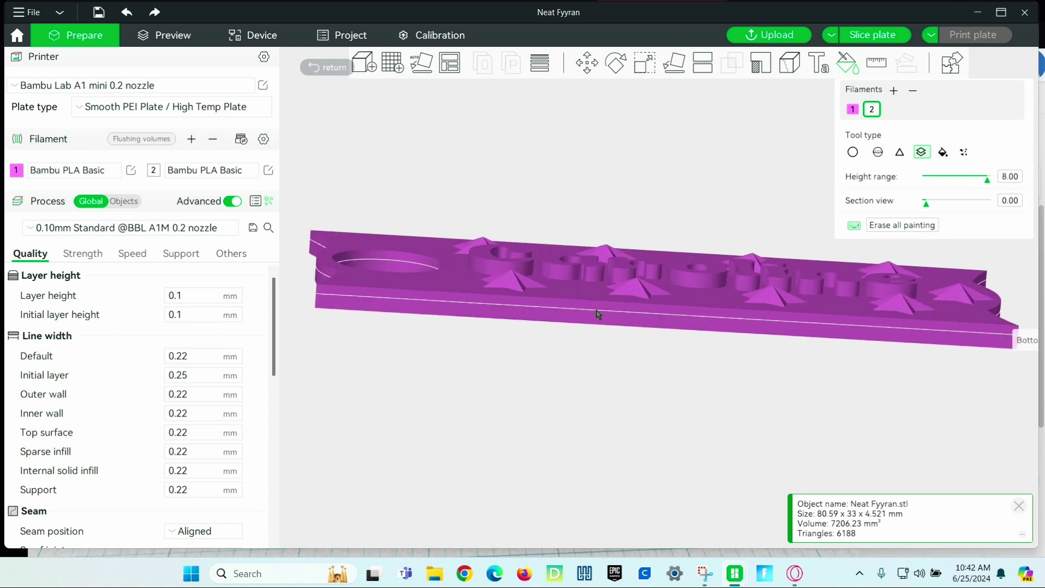
scroll(628, 294, "up", 10)
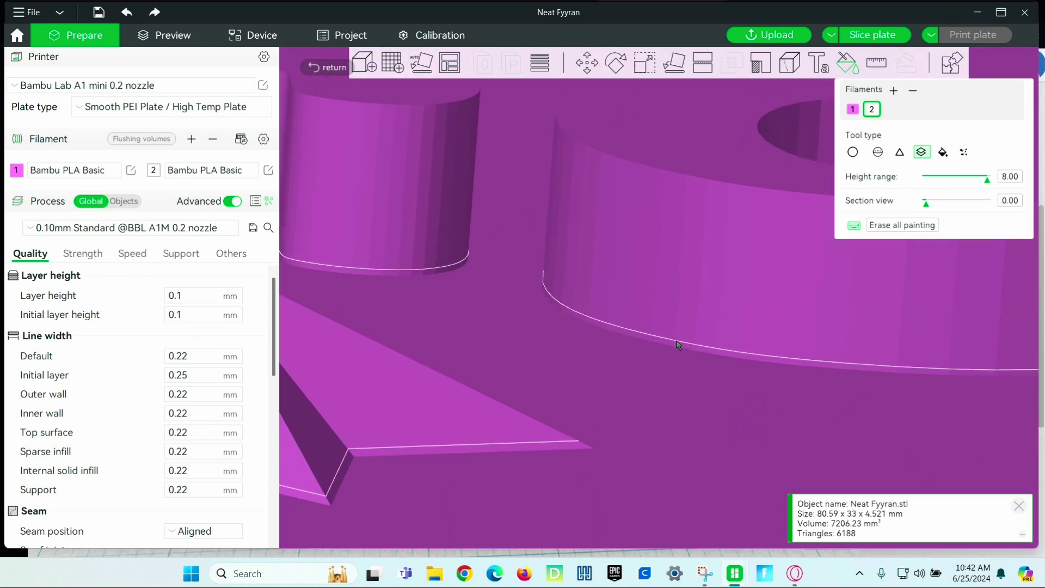
left_click(680, 349)
scroll(679, 349, "down", 10)
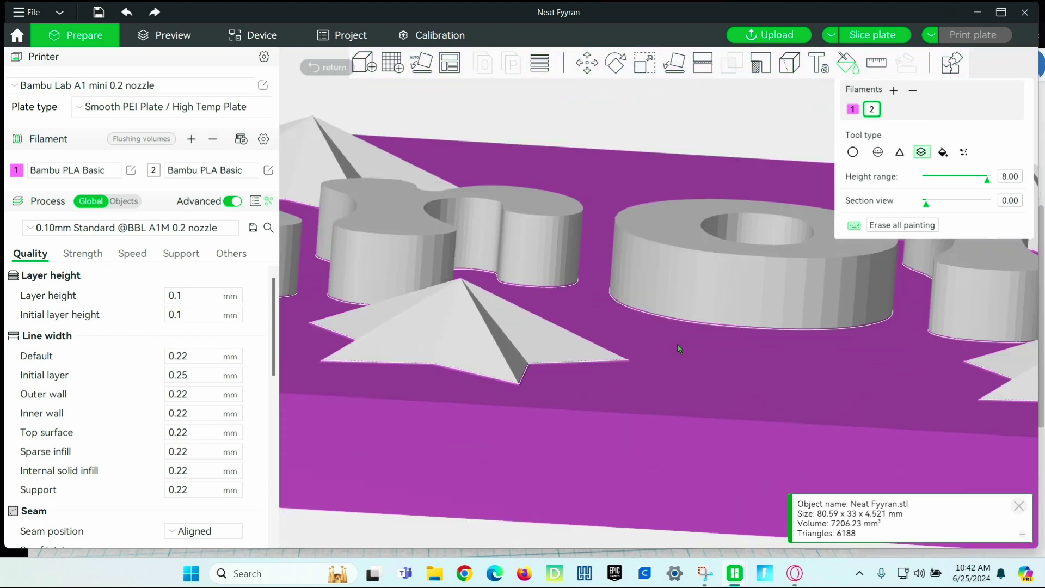
left_click(323, 68)
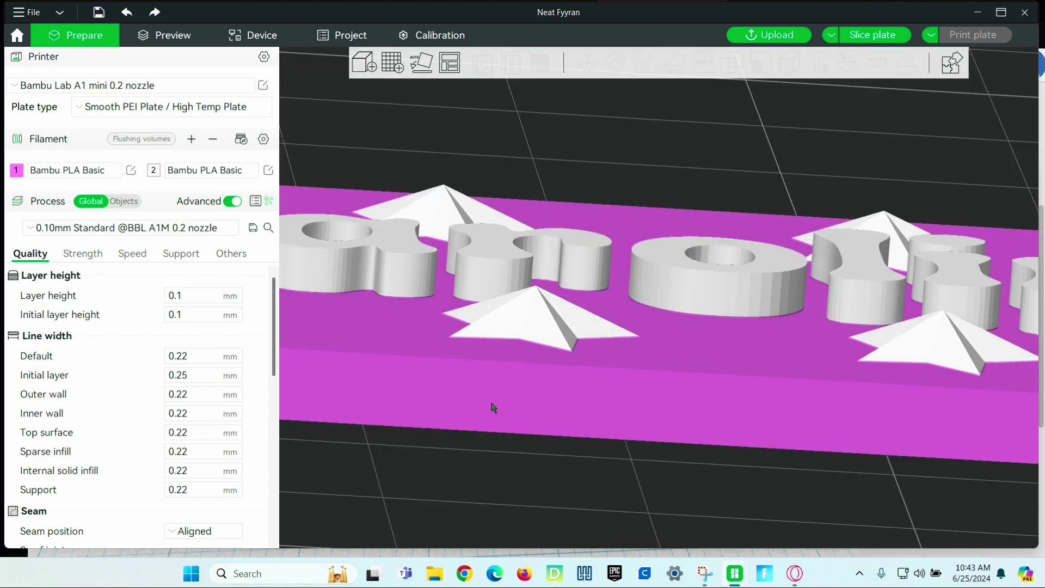
left_click_drag(543, 427, 540, 453)
scroll(549, 436, "down", 10)
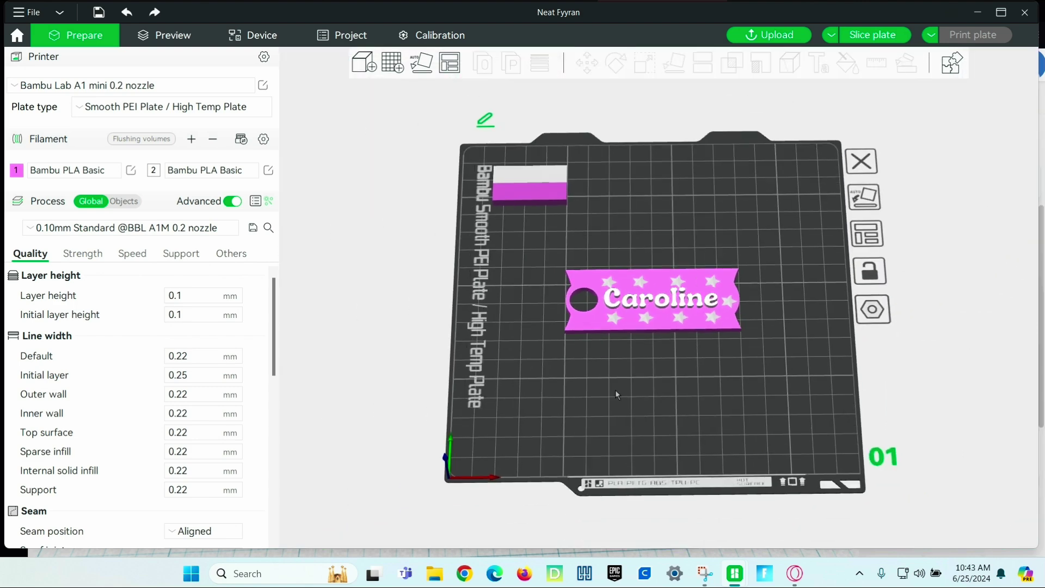
Slice plate 1 of the two-colour name plate.
left_click(904, 37)
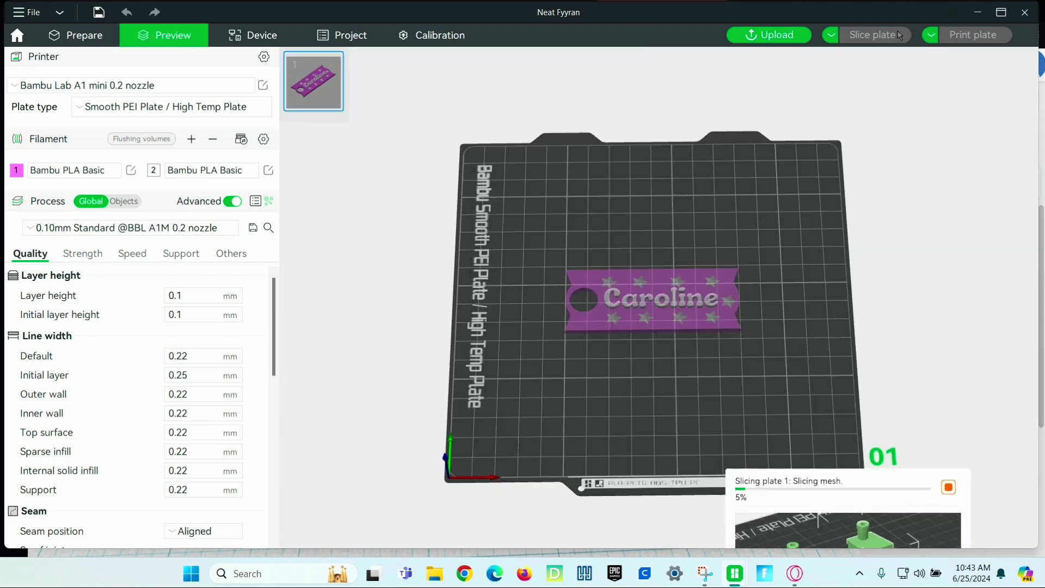